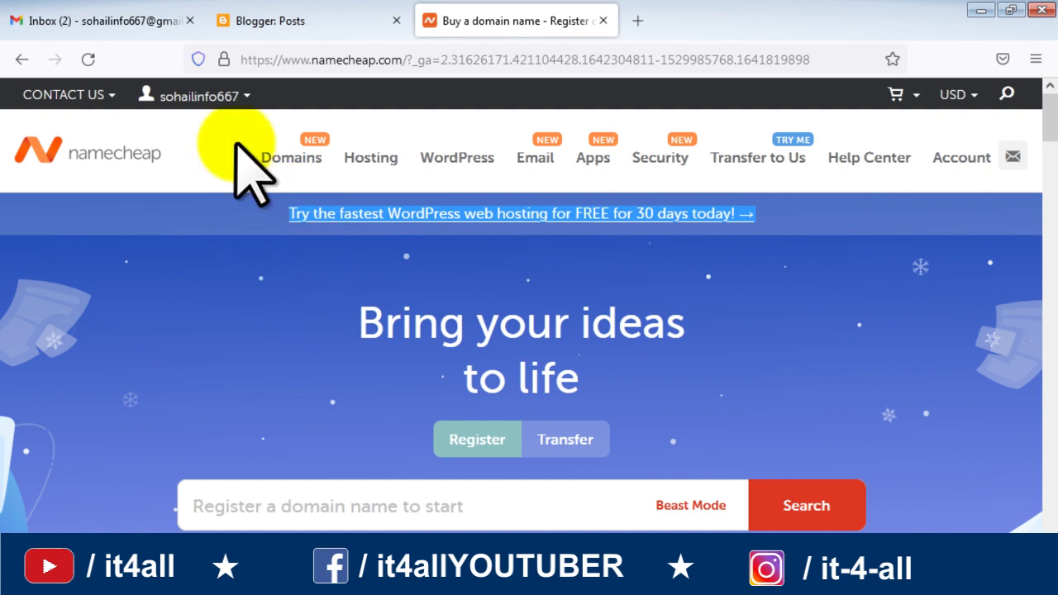
Step: Open the account dashboard and locate the chemist-org.com domain among the recently active products
{"action": "mouse_move", "coordinate": [250, 98]}
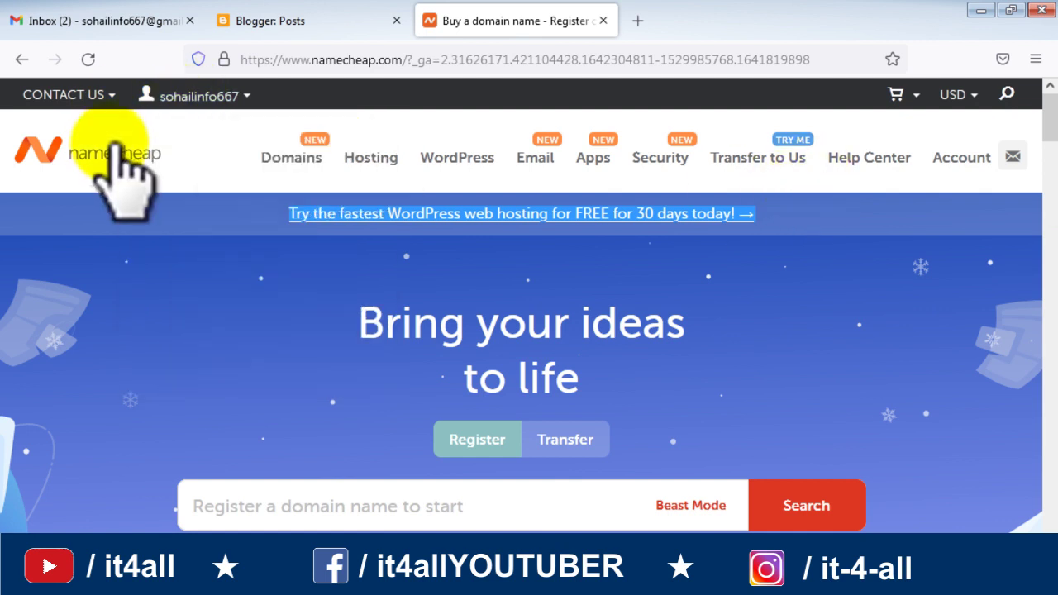
{"action": "mouse_move", "coordinate": [983, 161]}
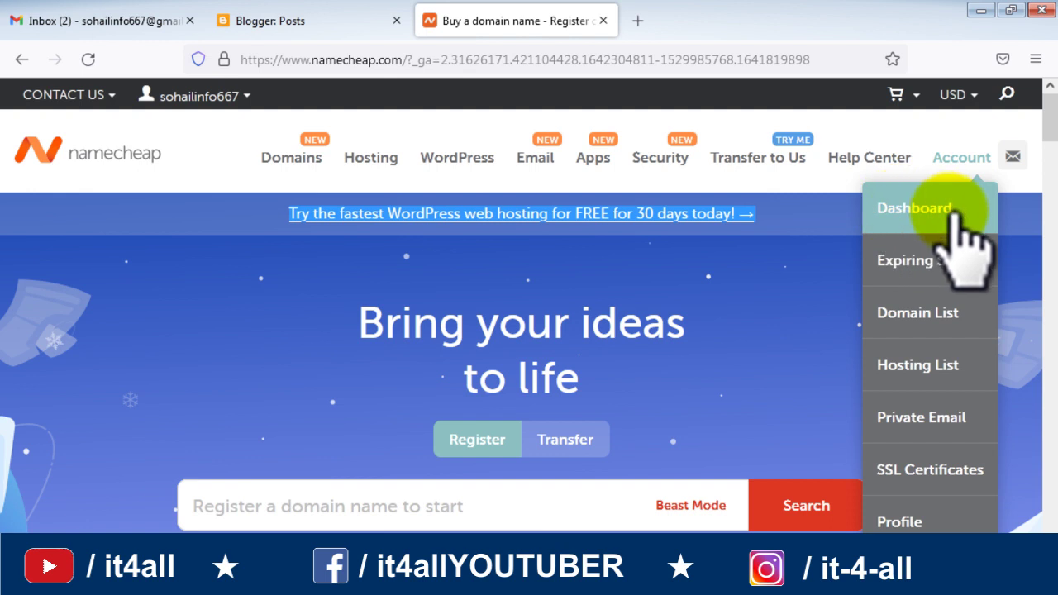
{"action": "left_click", "coordinate": [923, 208]}
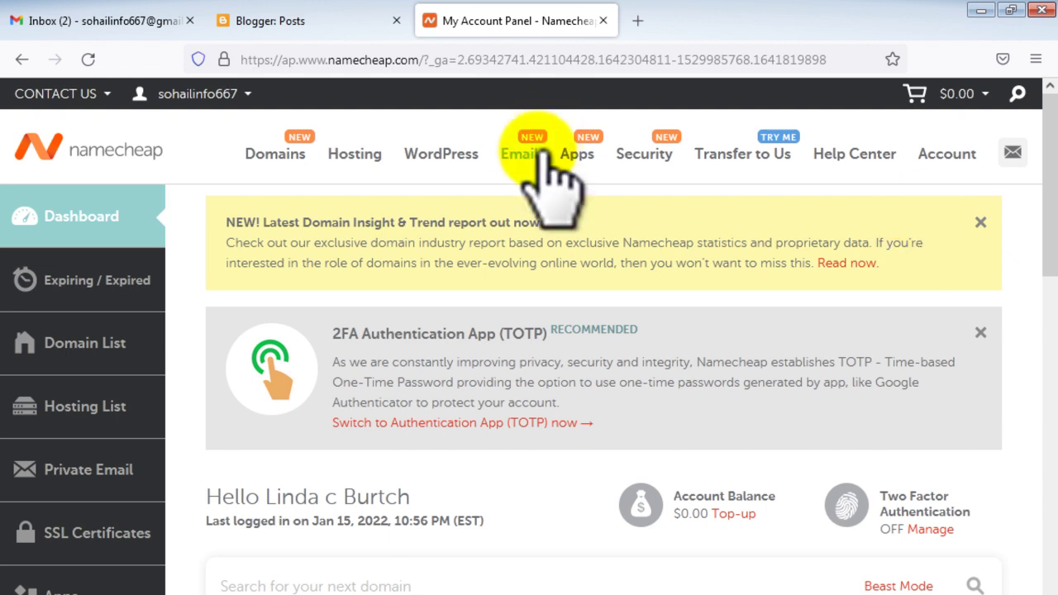
{"action": "scroll", "coordinate": [582, 276], "scroll_direction": "down", "scroll_amount": 3}
{"action": "scroll", "coordinate": [582, 275], "scroll_direction": "down", "scroll_amount": 2}
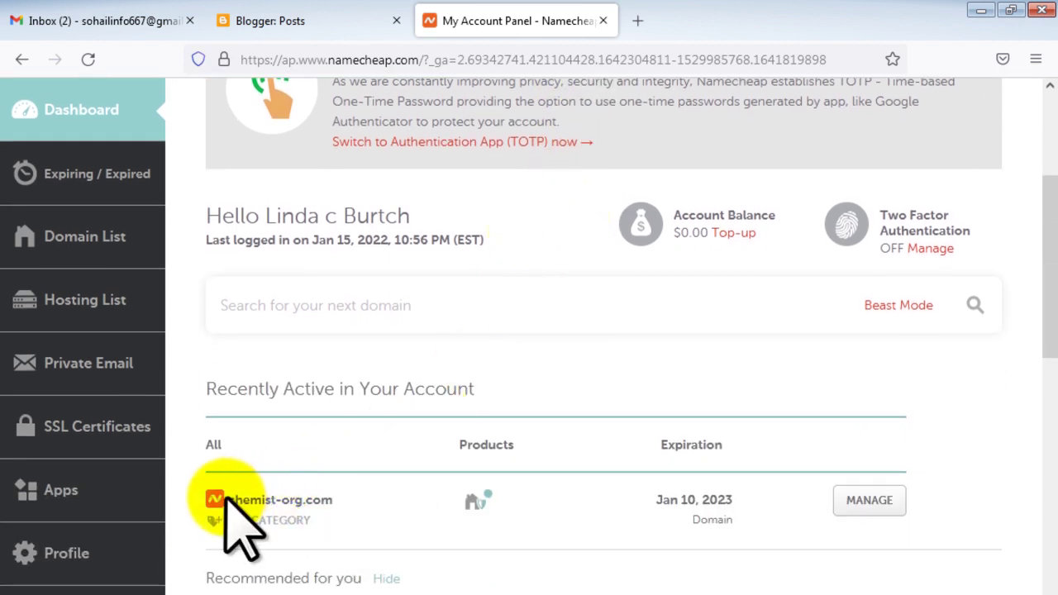
{"action": "left_click_drag", "start_coordinate": [223, 498], "coordinate": [338, 500]}
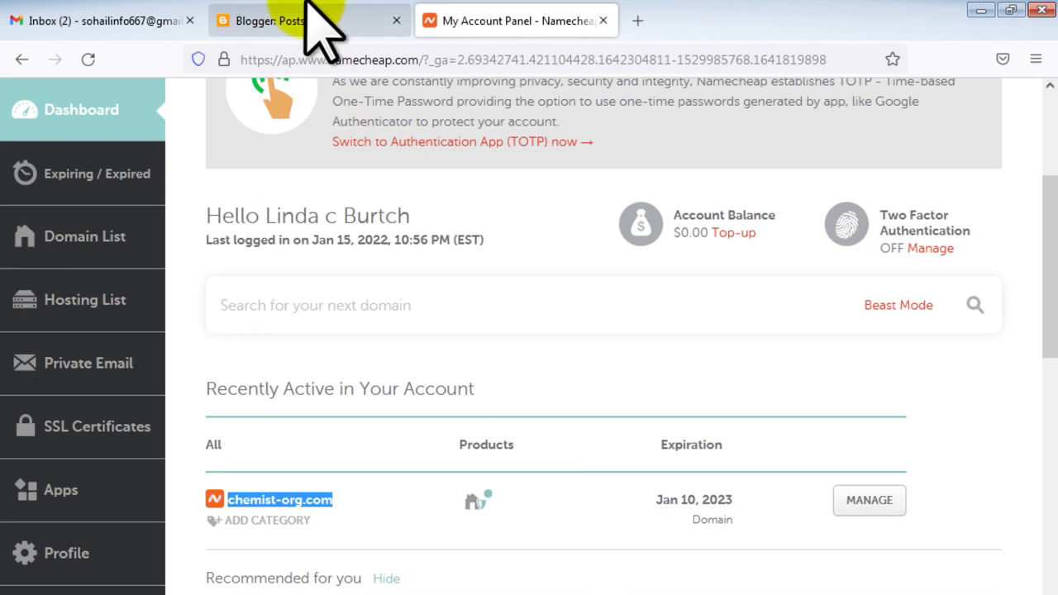
Step: View the Chemistry blog from Blogger and compare its blogspot address with the domain registered in Namecheap
{"action": "left_click", "coordinate": [308, 17]}
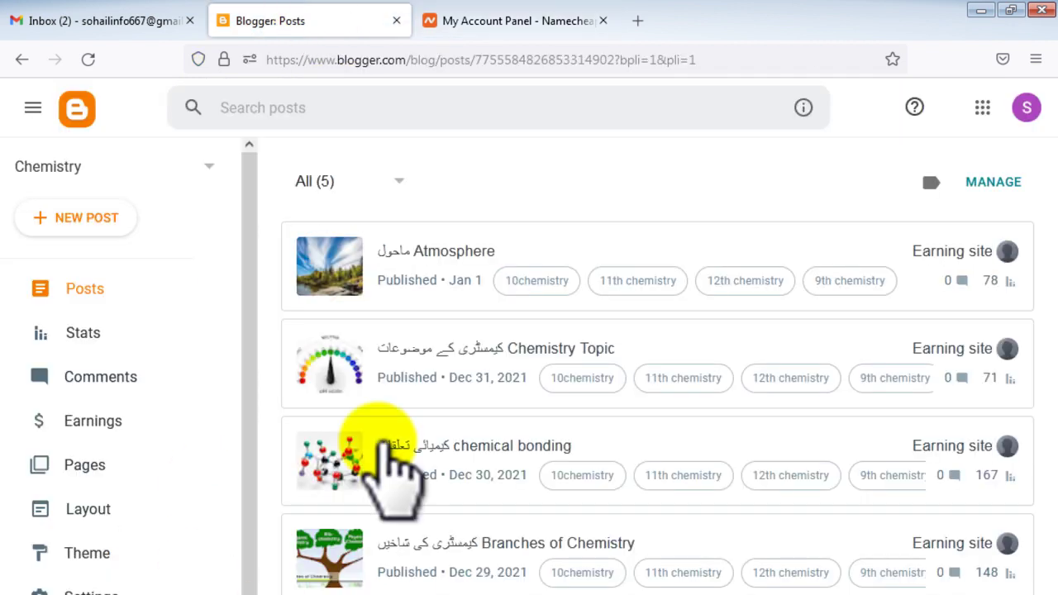
{"action": "left_click", "coordinate": [409, 434]}
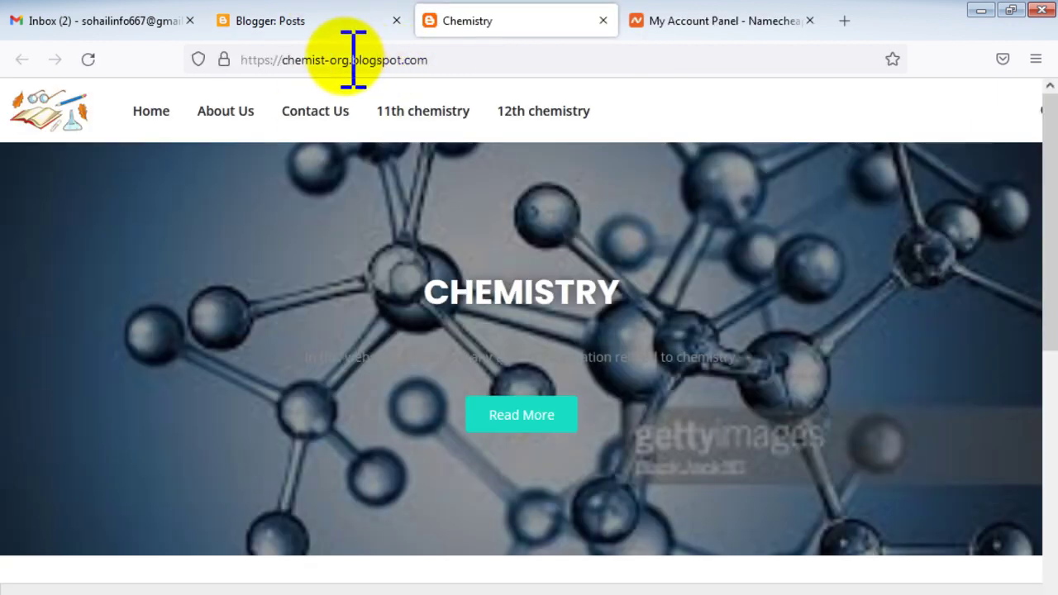
{"action": "left_click_drag", "start_coordinate": [342, 60], "coordinate": [476, 62]}
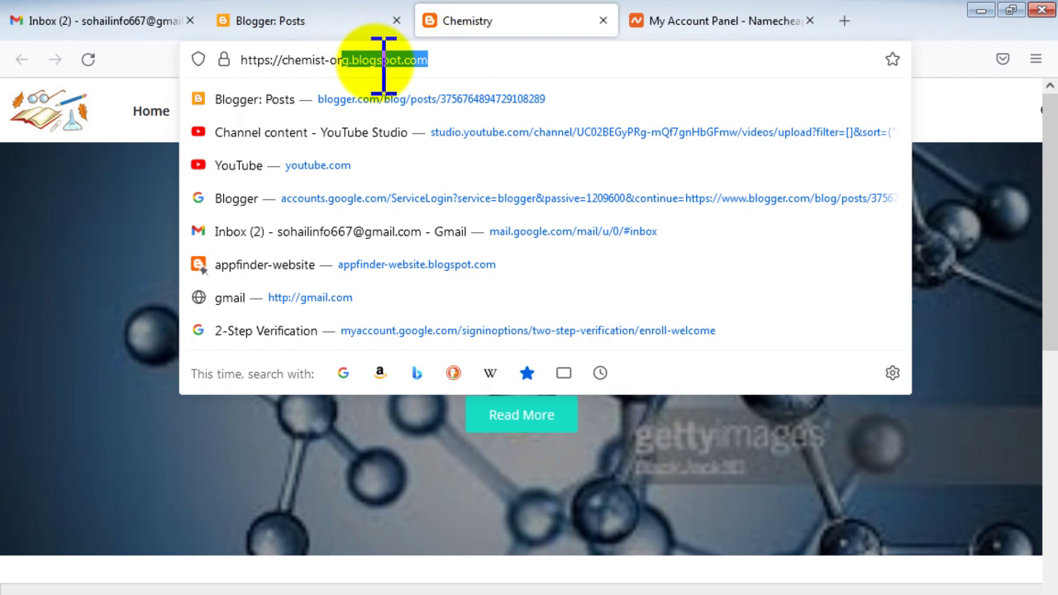
{"action": "left_click", "coordinate": [672, 15]}
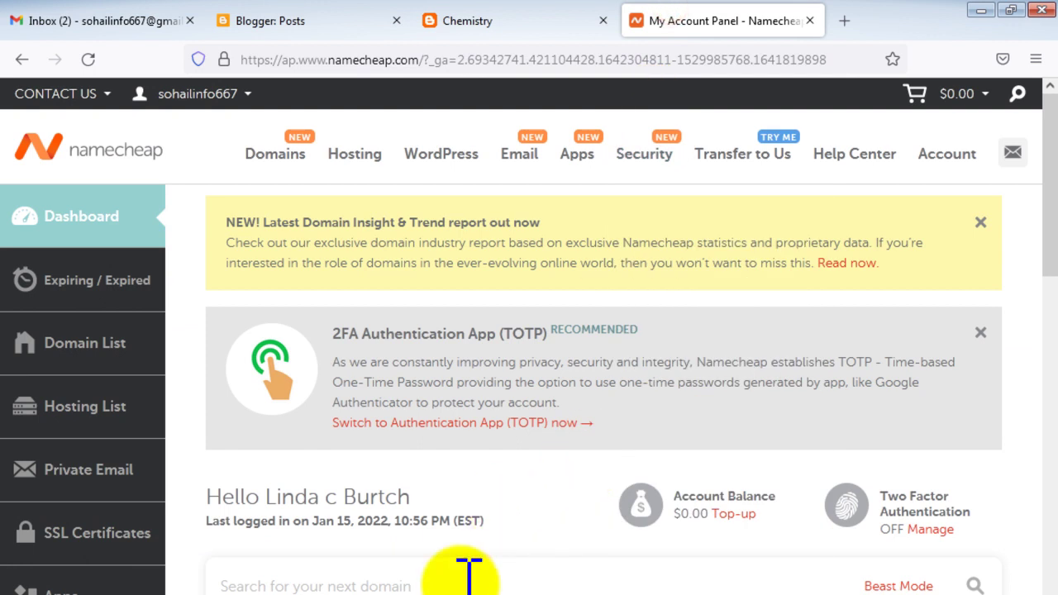
{"action": "scroll", "coordinate": [488, 571], "scroll_direction": "down", "scroll_amount": 2}
{"action": "scroll", "coordinate": [496, 554], "scroll_direction": "down", "scroll_amount": 1}
{"action": "left_click_drag", "start_coordinate": [295, 500], "coordinate": [333, 507]}
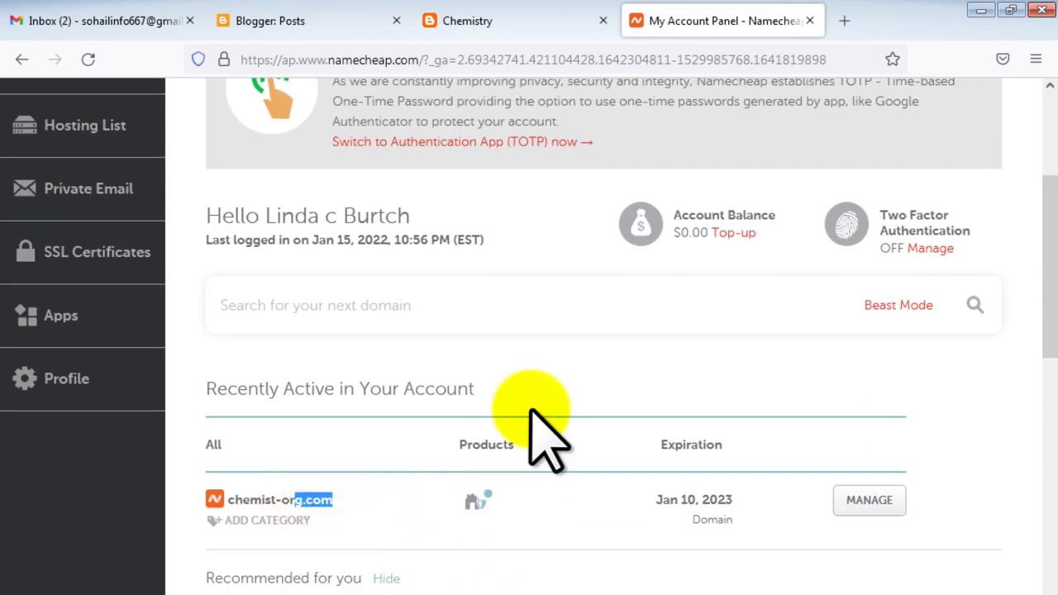
Step: Switch to Blogger, find the Custom domain setting in the Chemistry blog's settings, and open it for editing
{"action": "left_click", "coordinate": [277, 17]}
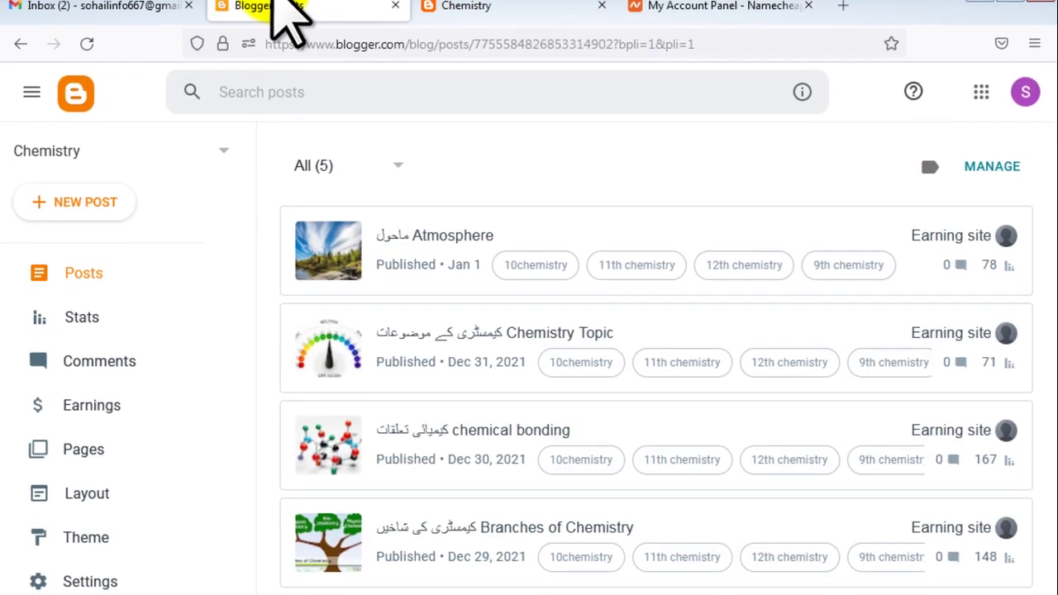
{"action": "left_click", "coordinate": [64, 561]}
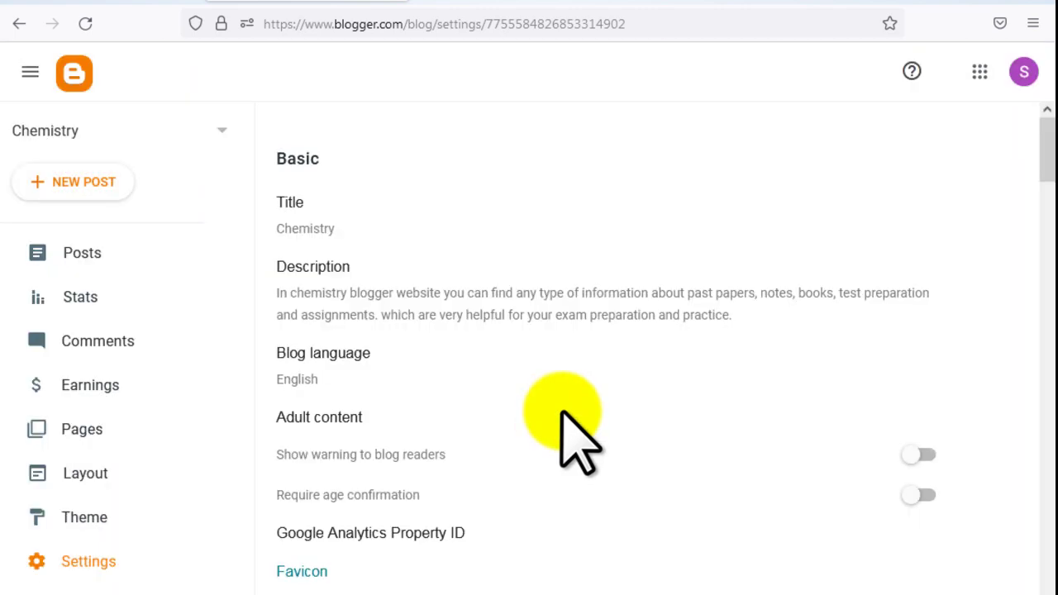
{"action": "key", "text": "ctrl+f"}
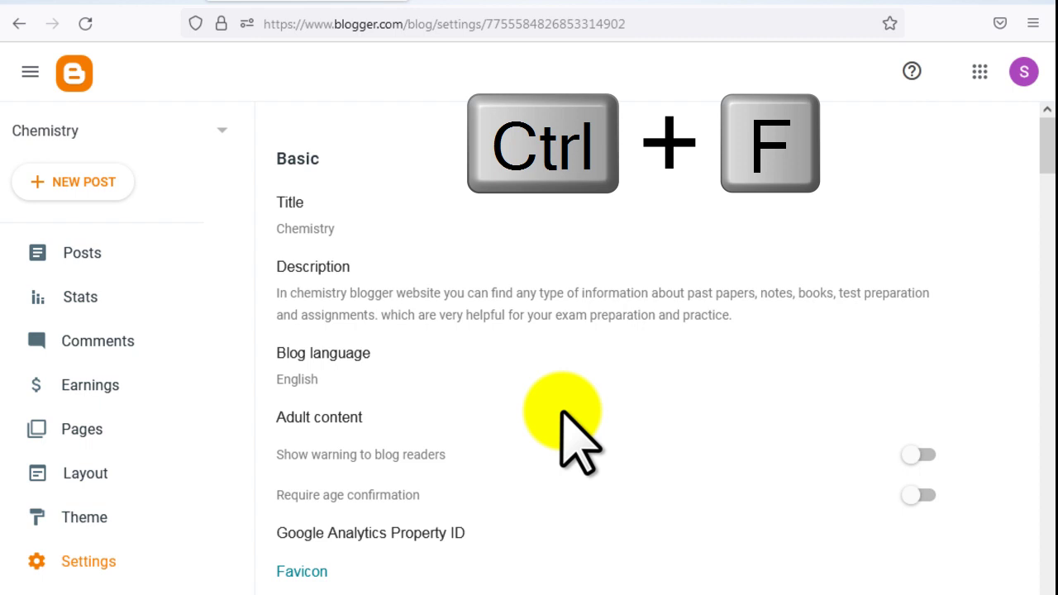
{"action": "type", "text": "cus"}
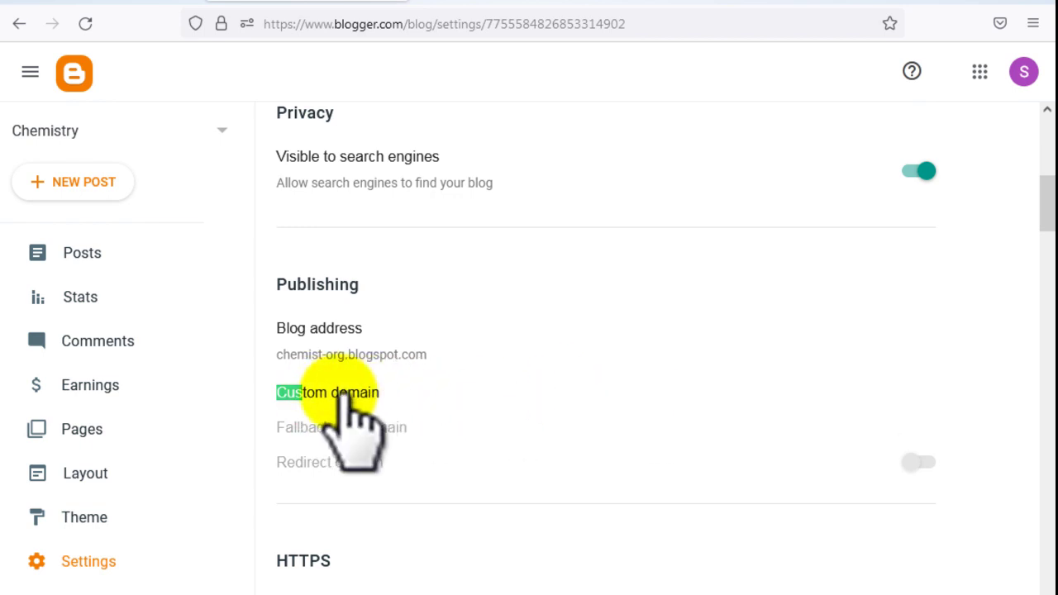
{"action": "left_click", "coordinate": [339, 392]}
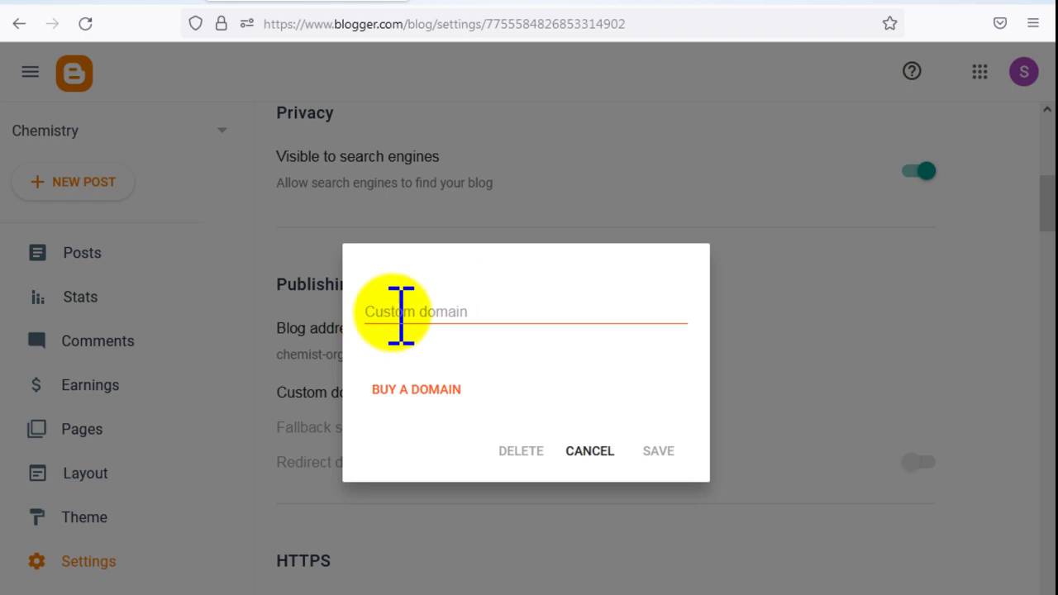
{"action": "left_click", "coordinate": [443, 314]}
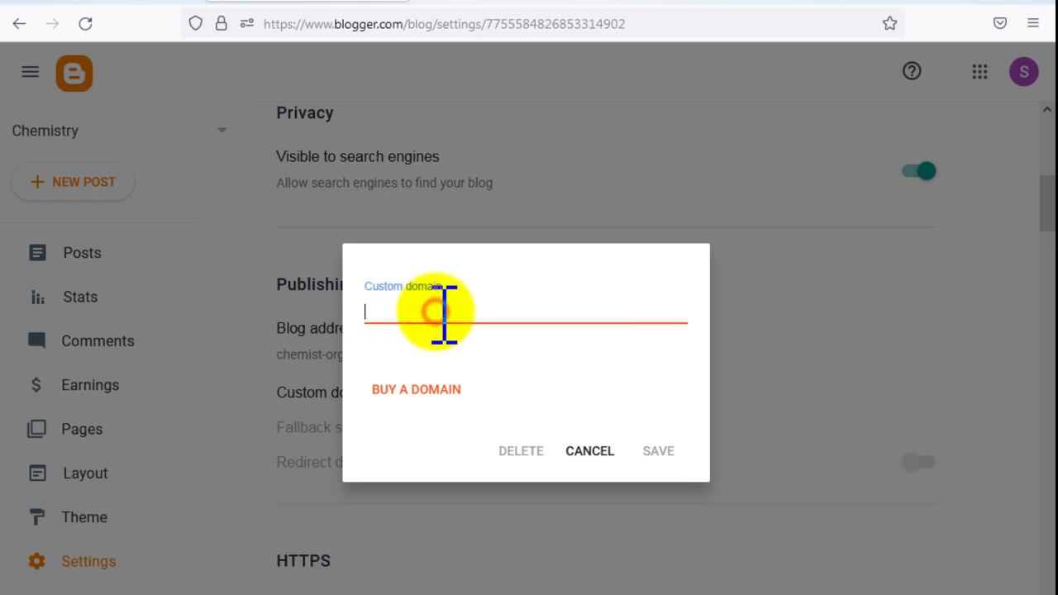
{"action": "left_click", "coordinate": [680, 2]}
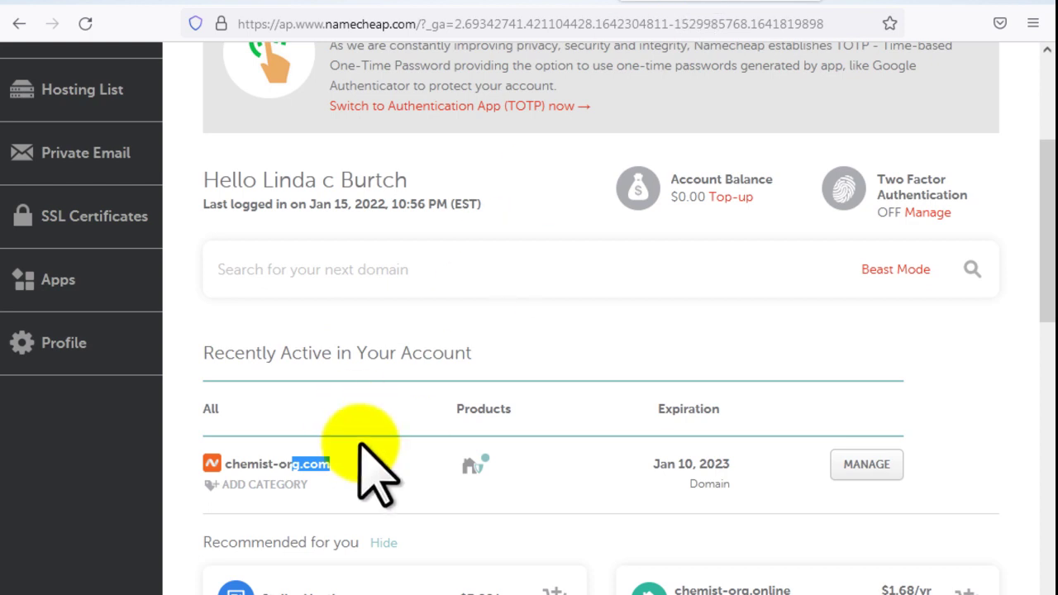
{"action": "left_click", "coordinate": [333, 465]}
{"action": "left_click_drag", "start_coordinate": [344, 465], "coordinate": [241, 471]}
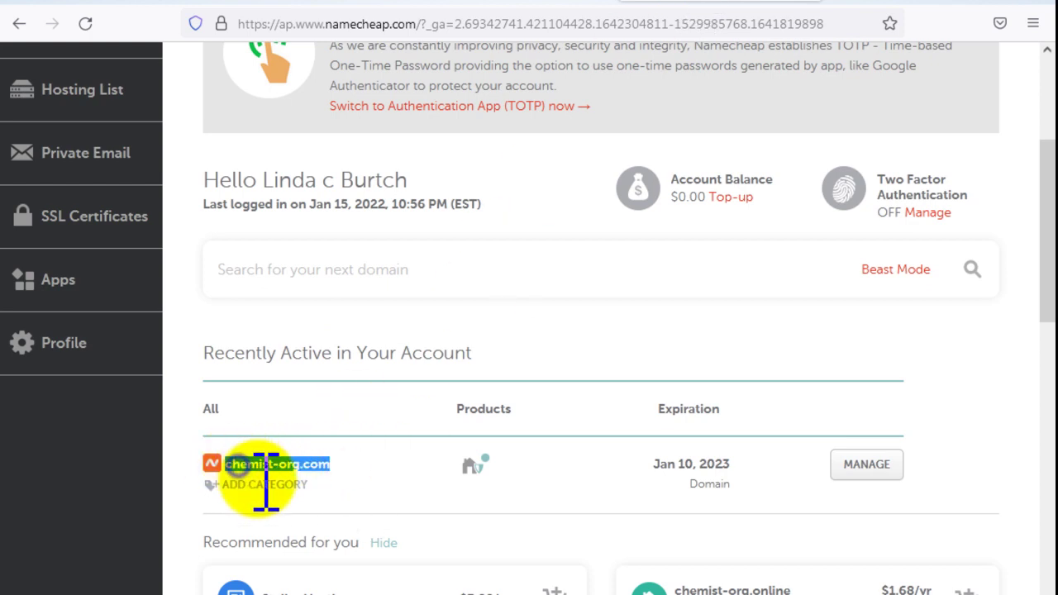
{"action": "right_click", "coordinate": [242, 465]}
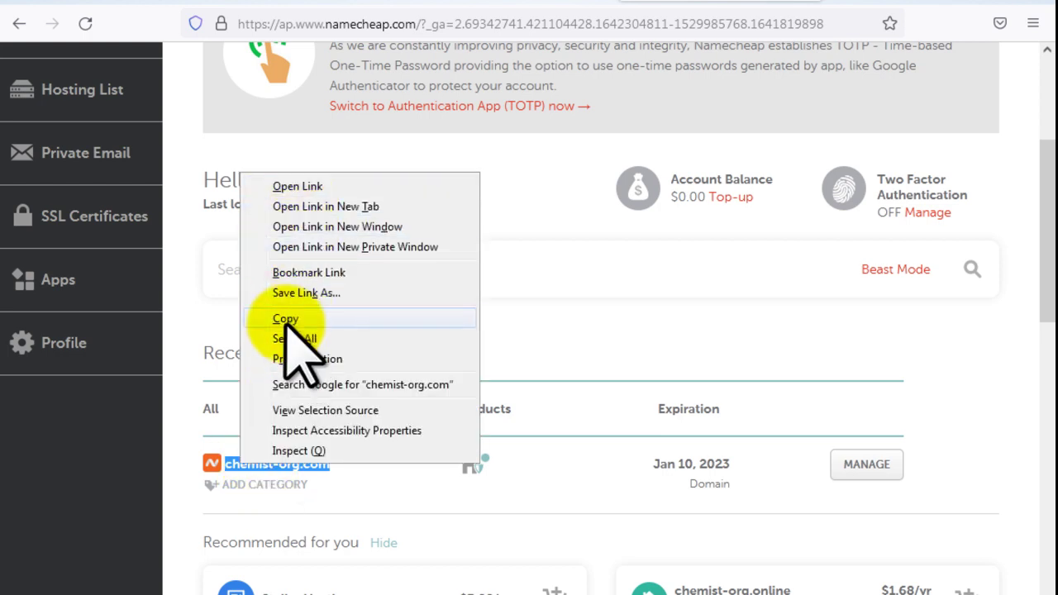
{"action": "left_click", "coordinate": [285, 319]}
{"action": "left_click", "coordinate": [319, 8]}
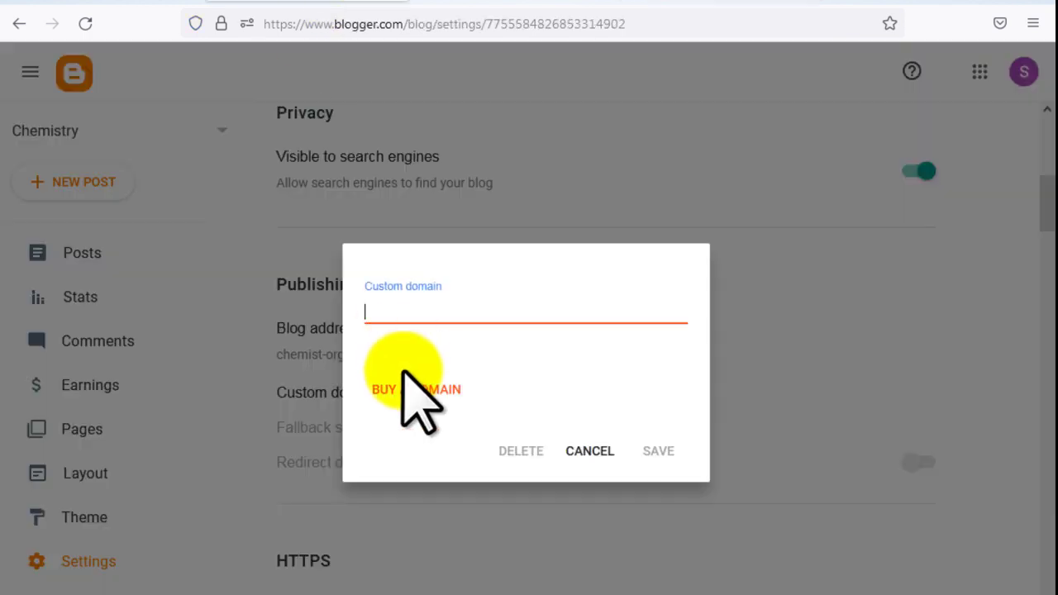
{"action": "key", "text": "ctrl+v"}
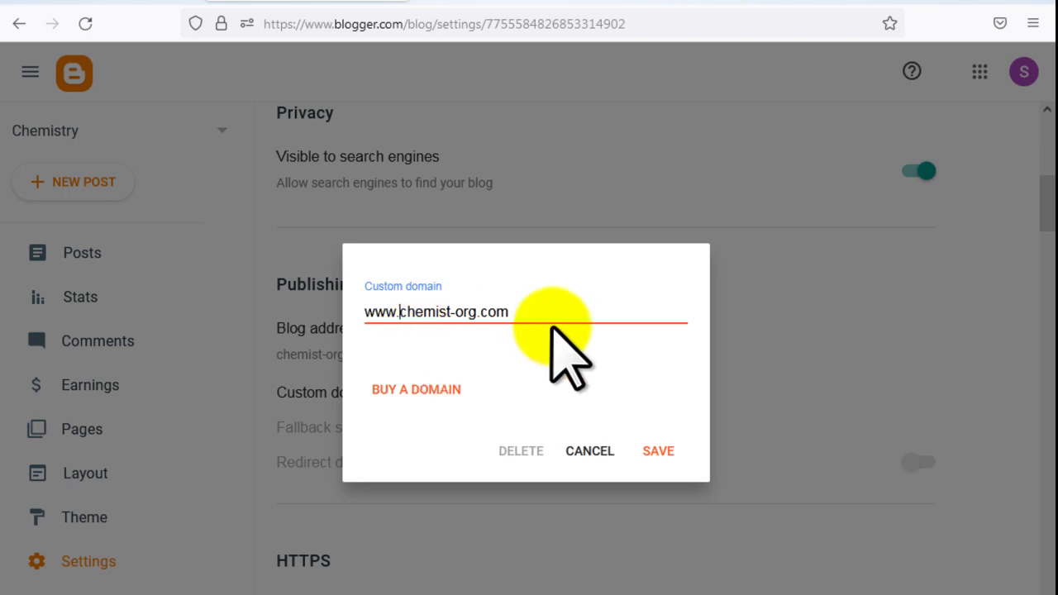
{"action": "left_click", "coordinate": [659, 451]}
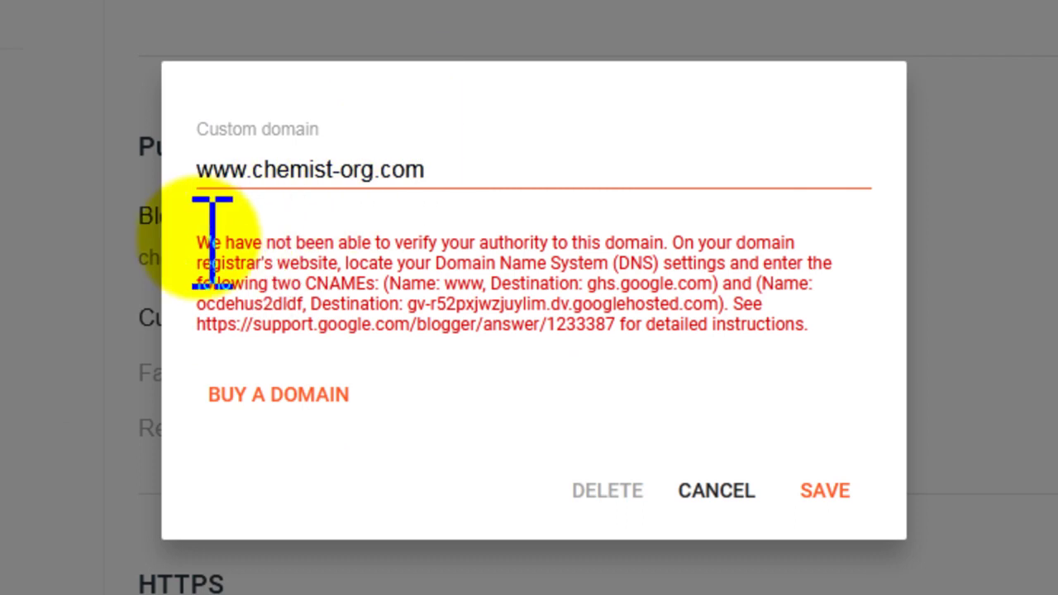
Step: Examine the names and destinations of the two CNAME records requested in the Custom domain dialog
{"action": "left_click_drag", "start_coordinate": [213, 242], "coordinate": [371, 284]}
{"action": "left_click", "coordinate": [374, 284]}
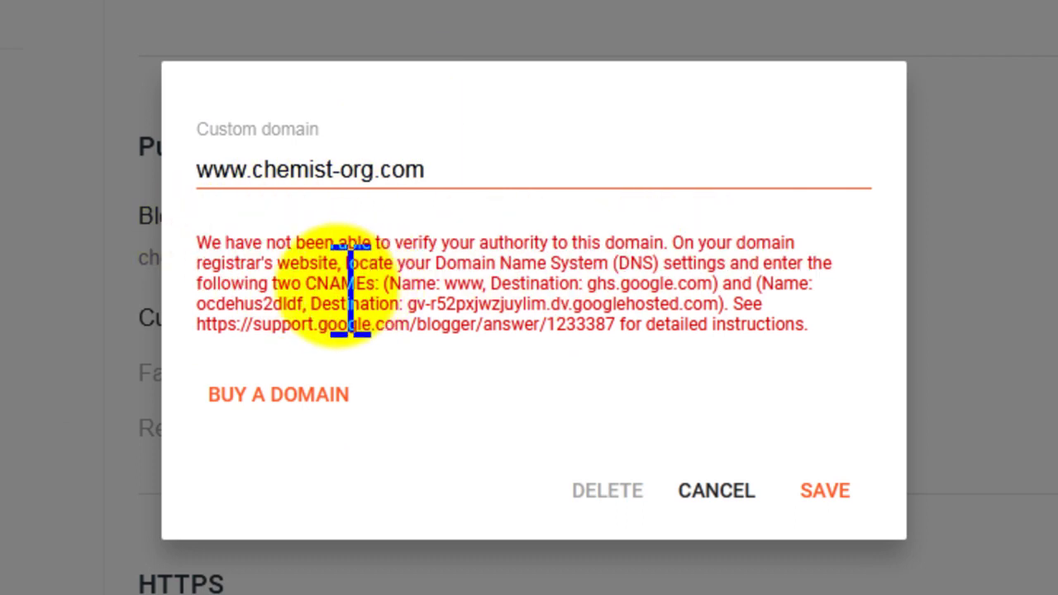
{"action": "left_click_drag", "start_coordinate": [231, 283], "coordinate": [267, 283]}
{"action": "left_click_drag", "start_coordinate": [383, 283], "coordinate": [666, 283]}
{"action": "left_click", "coordinate": [633, 278]}
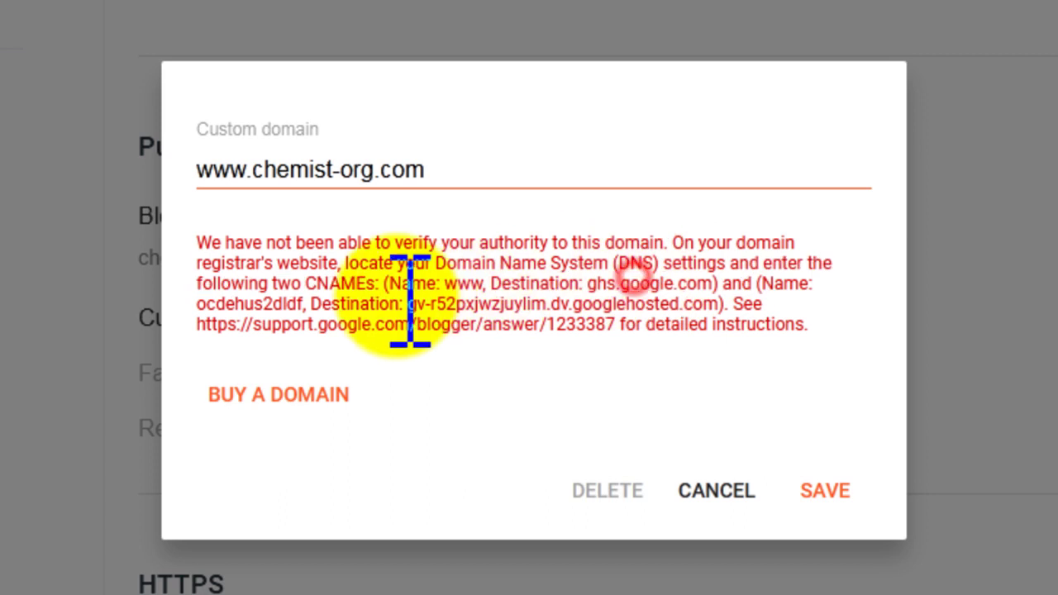
{"action": "left_click_drag", "start_coordinate": [259, 283], "coordinate": [417, 285]}
{"action": "left_click", "coordinate": [416, 289]}
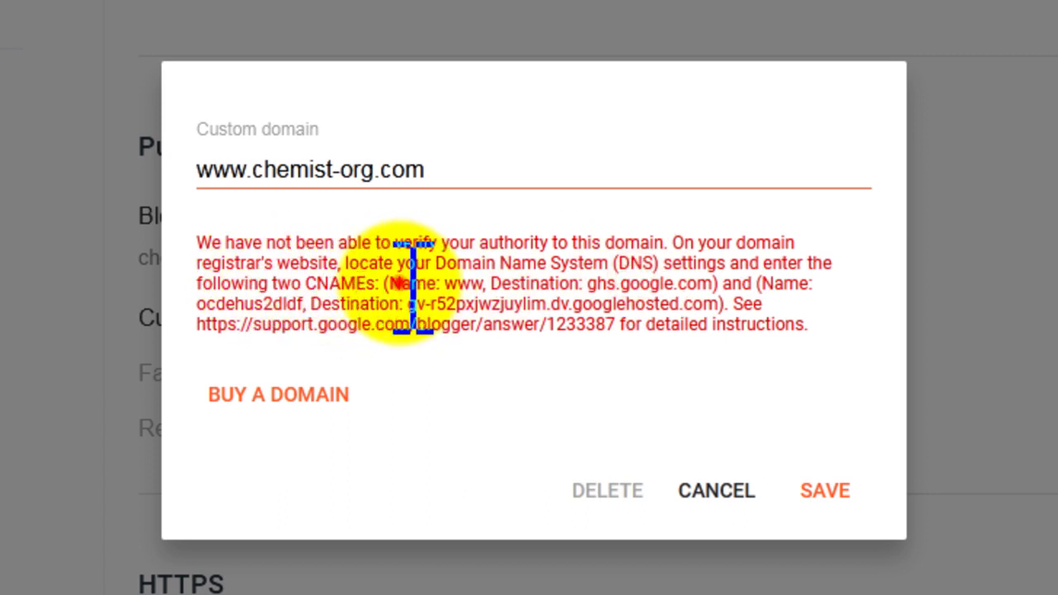
{"action": "double_click", "coordinate": [467, 284]}
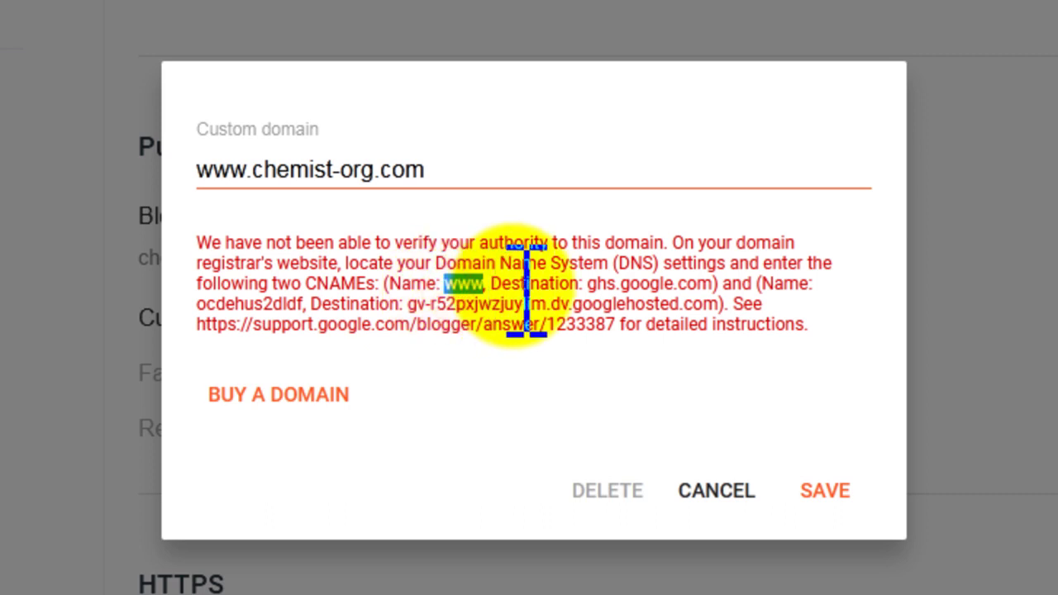
{"action": "left_click_drag", "start_coordinate": [529, 283], "coordinate": [717, 288]}
{"action": "left_click", "coordinate": [599, 285]}
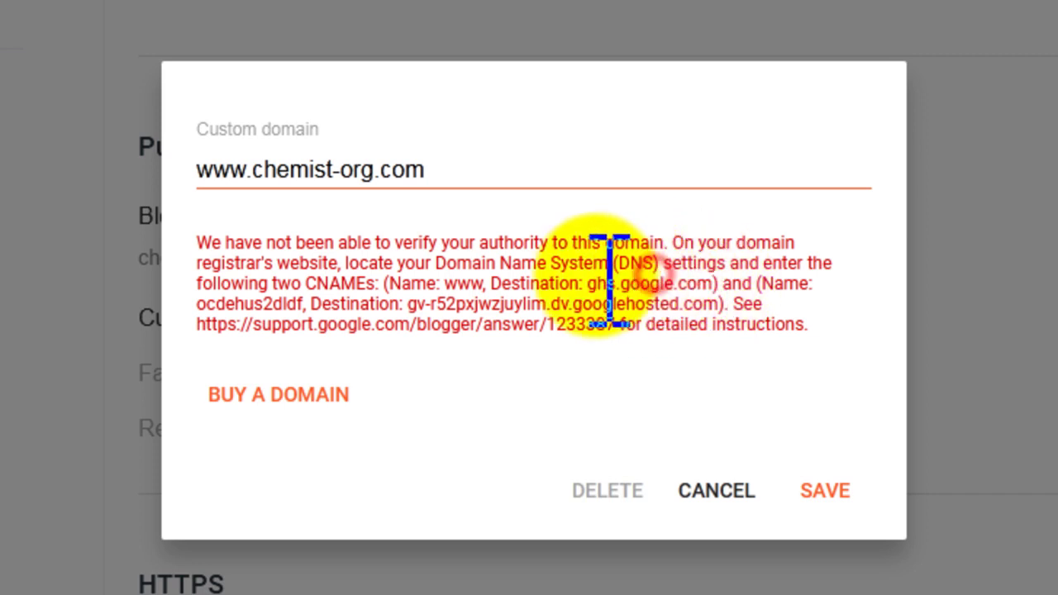
Step: Copy the first CNAME destination, ghs.google.com, from the Custom domain dialog
{"action": "left_click_drag", "start_coordinate": [586, 284], "coordinate": [696, 291]}
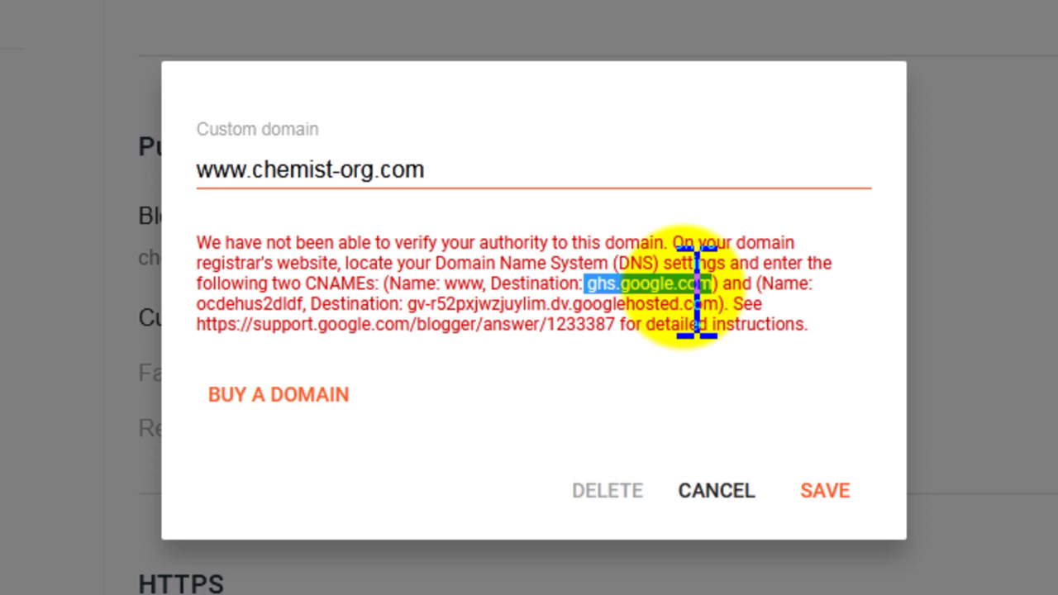
{"action": "right_click", "coordinate": [698, 294]}
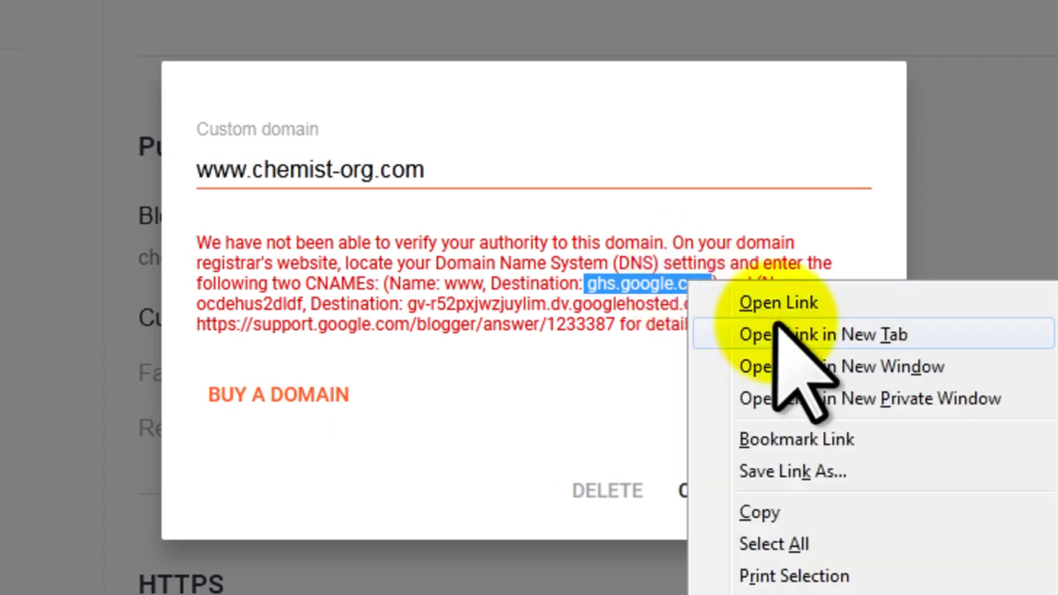
{"action": "left_click", "coordinate": [748, 512]}
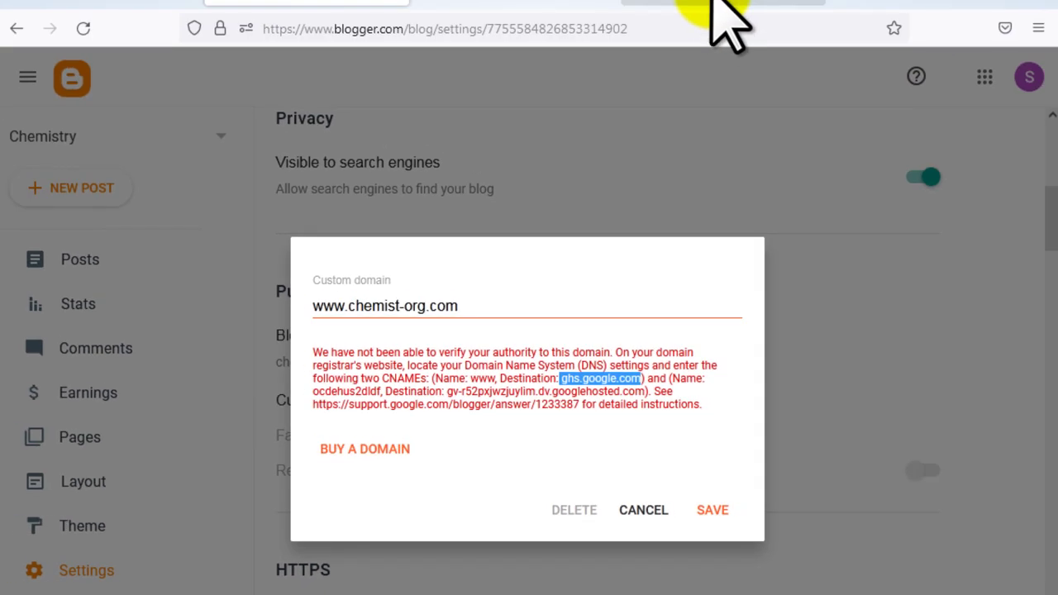
Step: Switch to Namecheap and open the Advanced DNS host records of chemist-org.com
{"action": "left_click", "coordinate": [713, 3]}
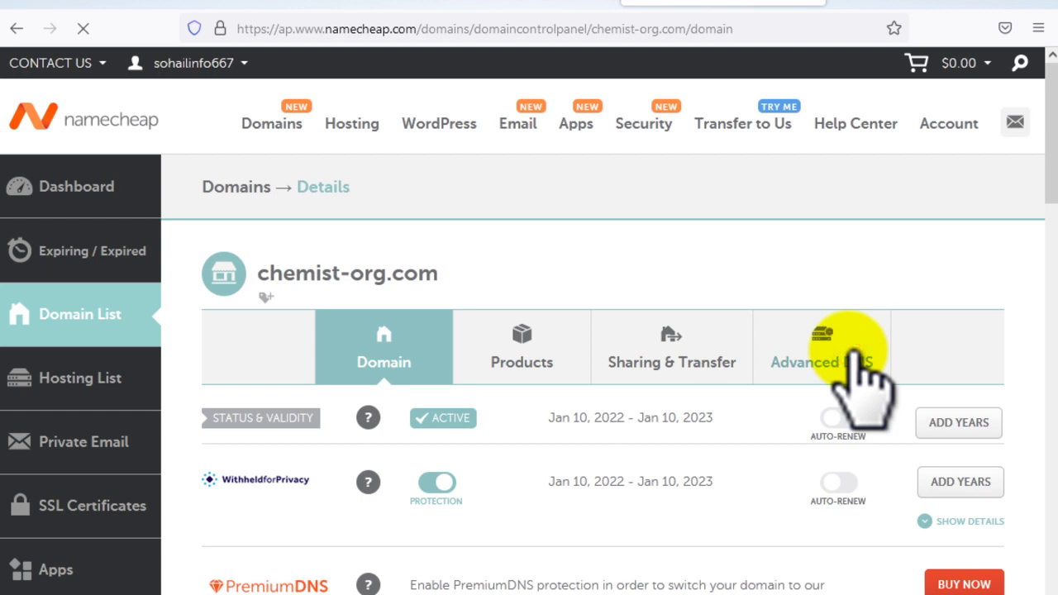
{"action": "left_click", "coordinate": [855, 363]}
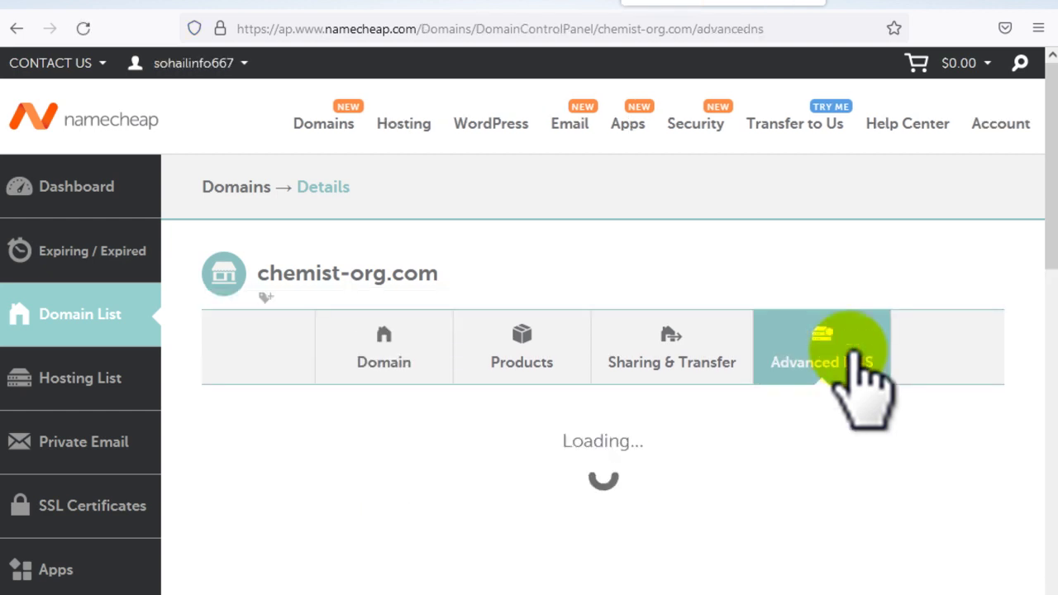
{"action": "scroll", "coordinate": [859, 380], "scroll_direction": "down", "scroll_amount": 2}
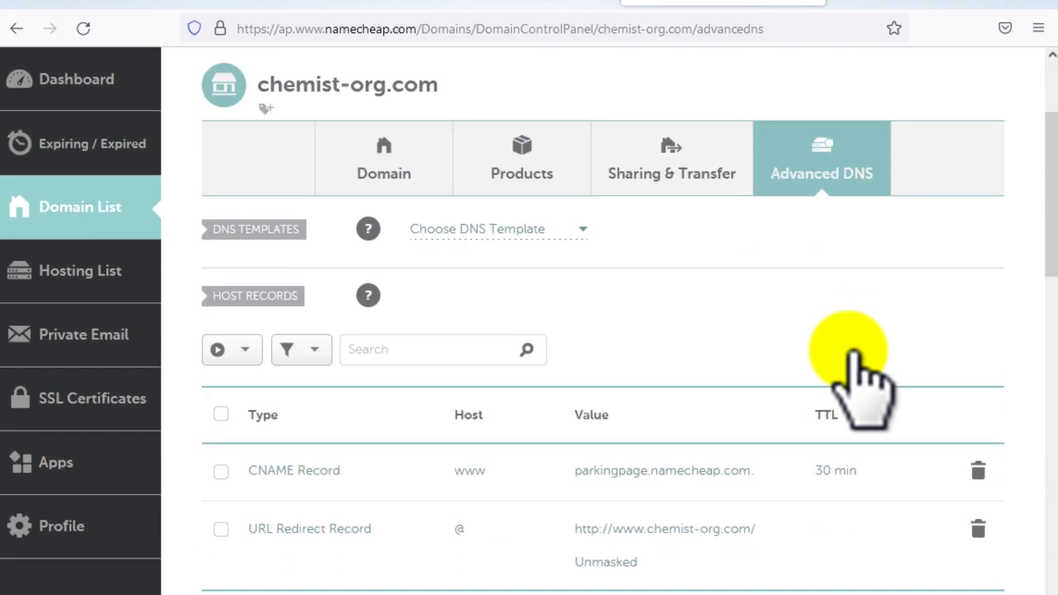
{"action": "scroll", "coordinate": [859, 380], "scroll_direction": "down", "scroll_amount": 1}
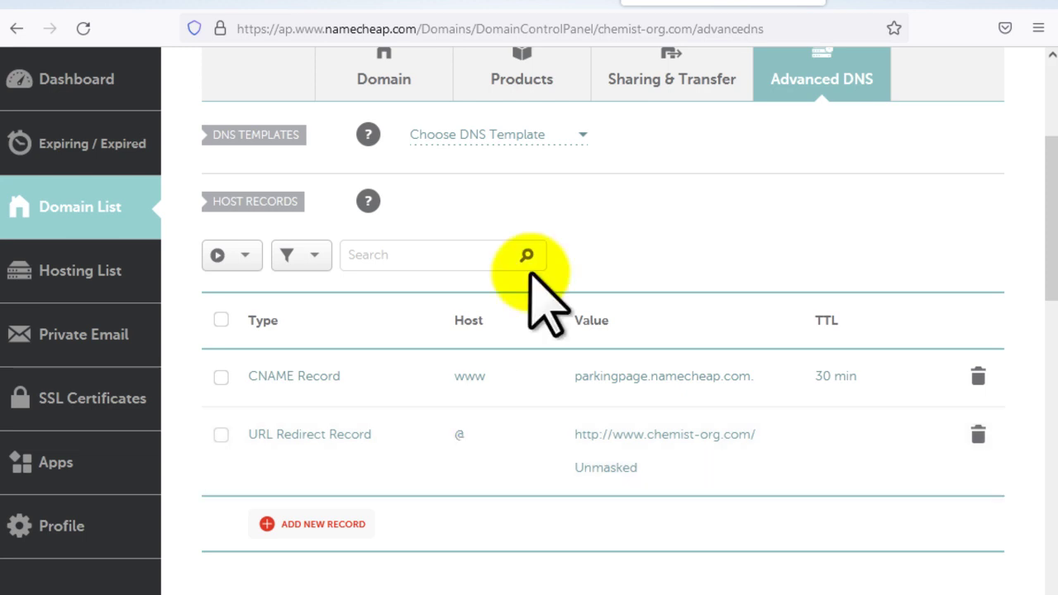
{"action": "left_click", "coordinate": [472, 5]}
{"action": "left_click", "coordinate": [343, 6]}
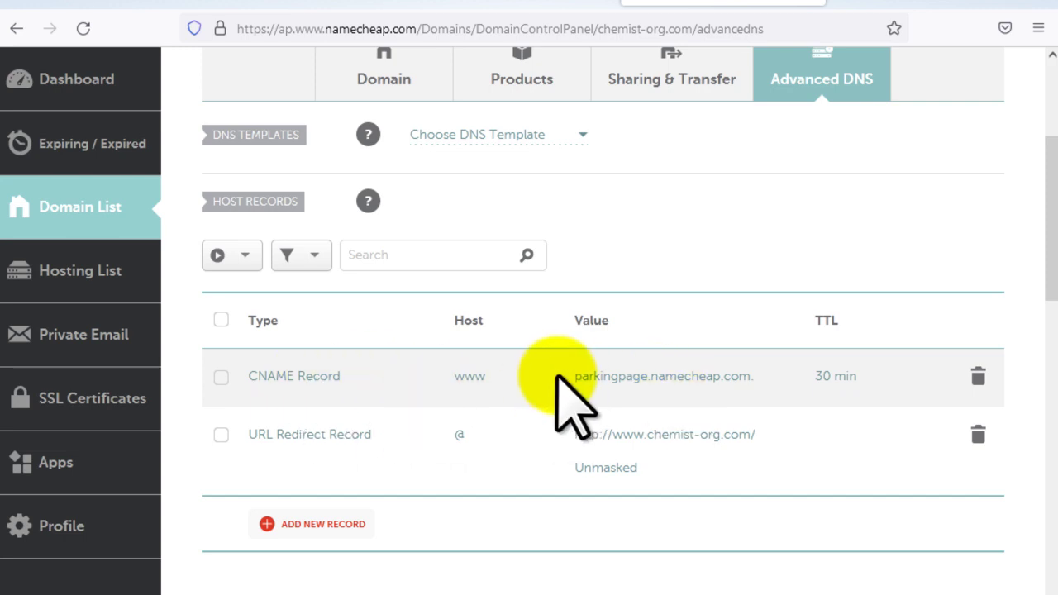
Step: Set the www CNAME Record's value to ghs.google.com, save it, and remove the URL Redirect Record from the host records
{"action": "left_click", "coordinate": [334, 381]}
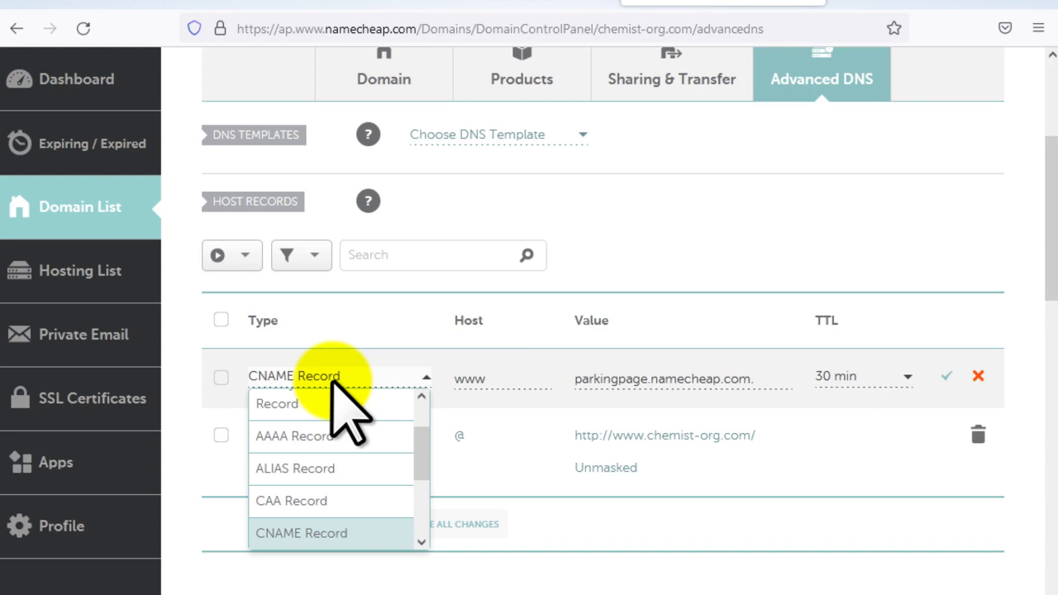
{"action": "left_click", "coordinate": [670, 317]}
{"action": "left_click", "coordinate": [488, 380]}
{"action": "double_click", "coordinate": [473, 380]}
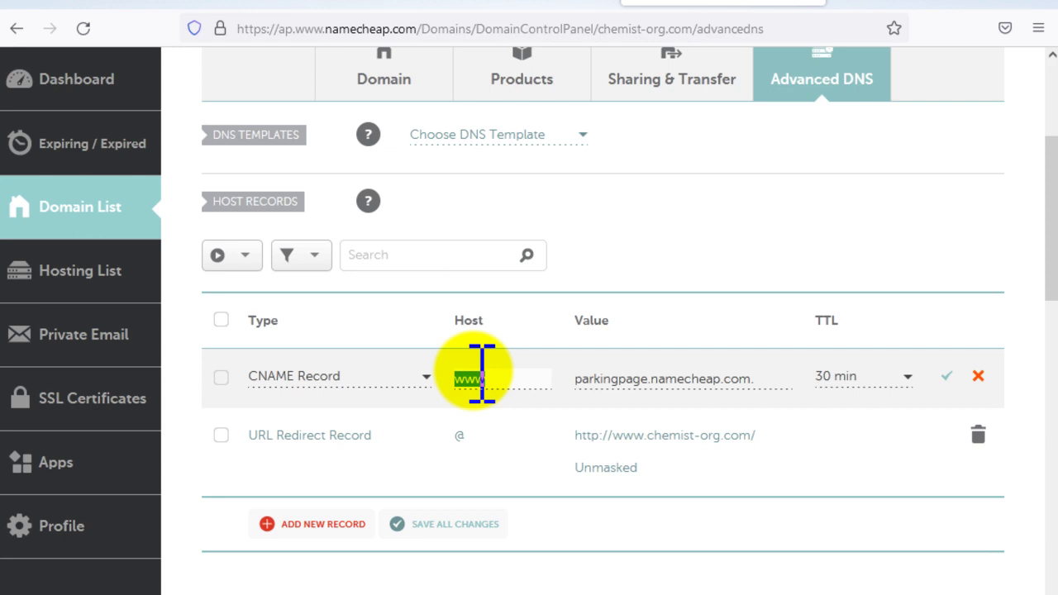
{"action": "left_click_drag", "start_coordinate": [769, 378], "coordinate": [588, 390]}
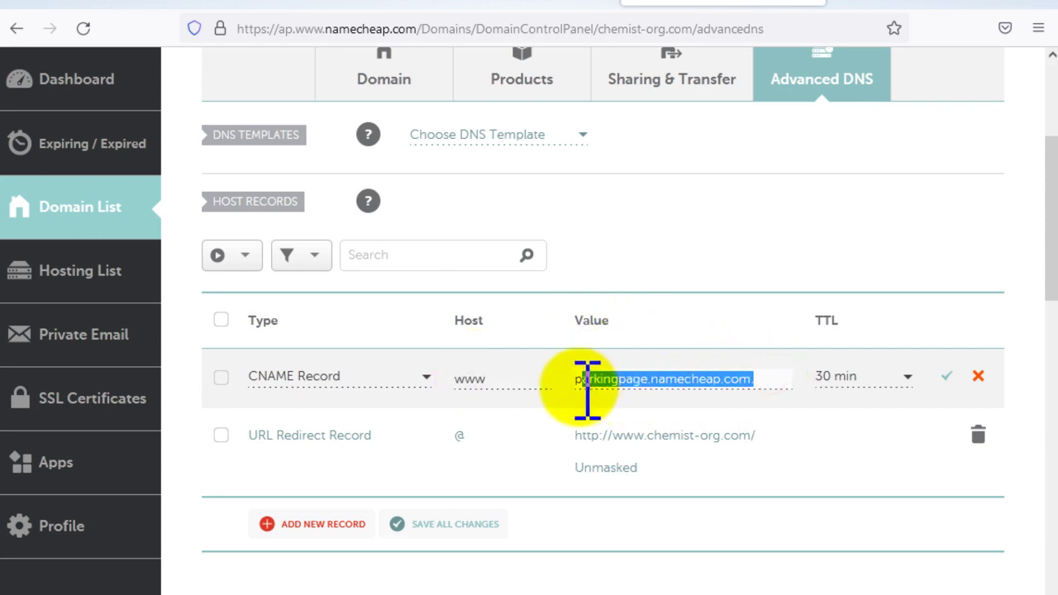
{"action": "key", "text": "BackSpace"}
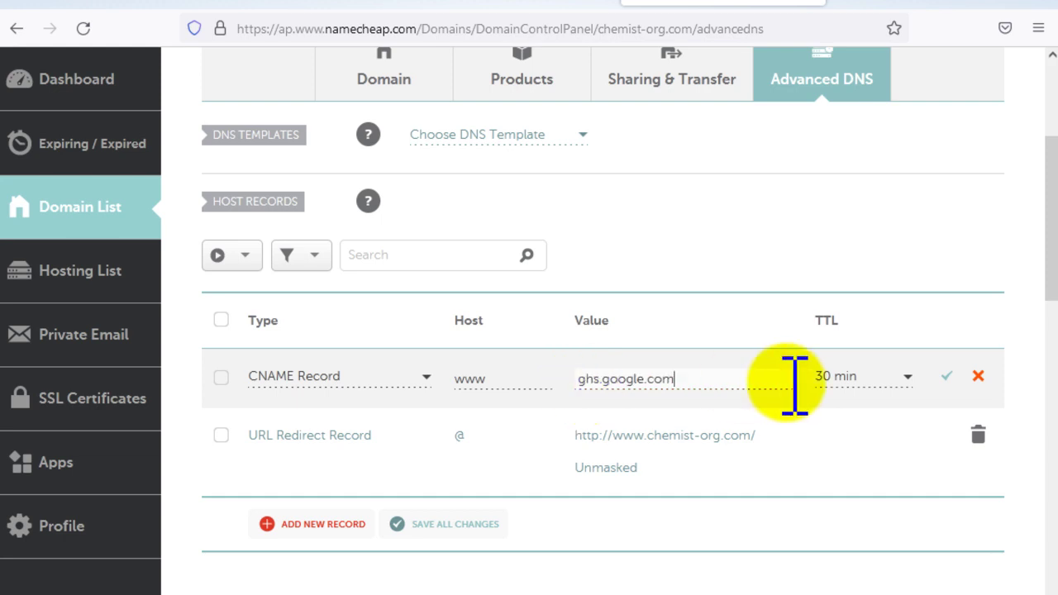
{"action": "left_click", "coordinate": [948, 378]}
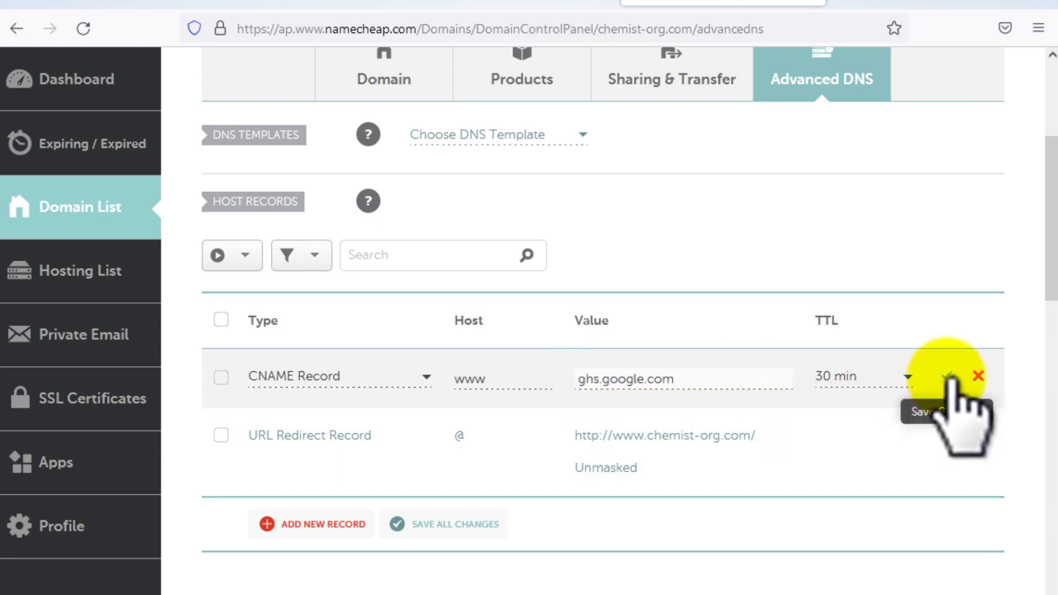
{"action": "left_click", "coordinate": [948, 378]}
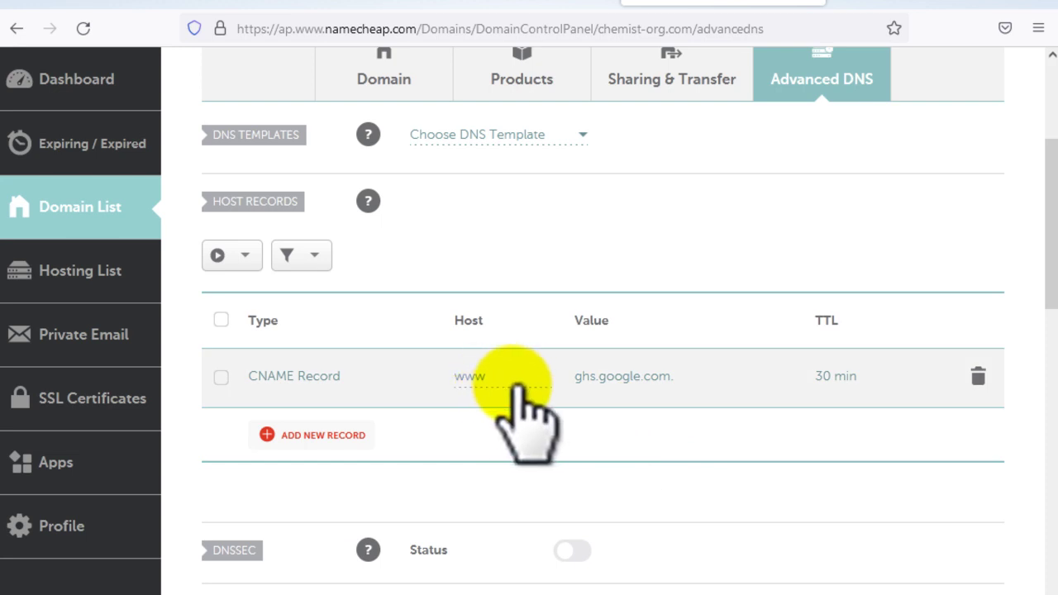
Step: Switch to Blogger and copy the second CNAME's name from the Custom domain dialog's error text
{"action": "left_click", "coordinate": [326, 4]}
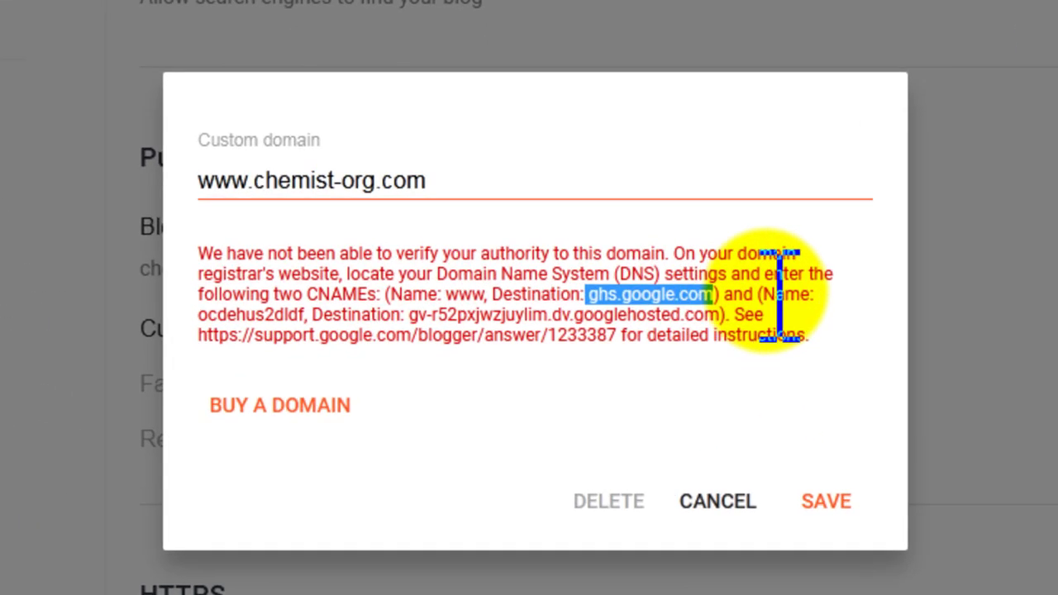
{"action": "left_click_drag", "start_coordinate": [670, 377], "coordinate": [700, 376]}
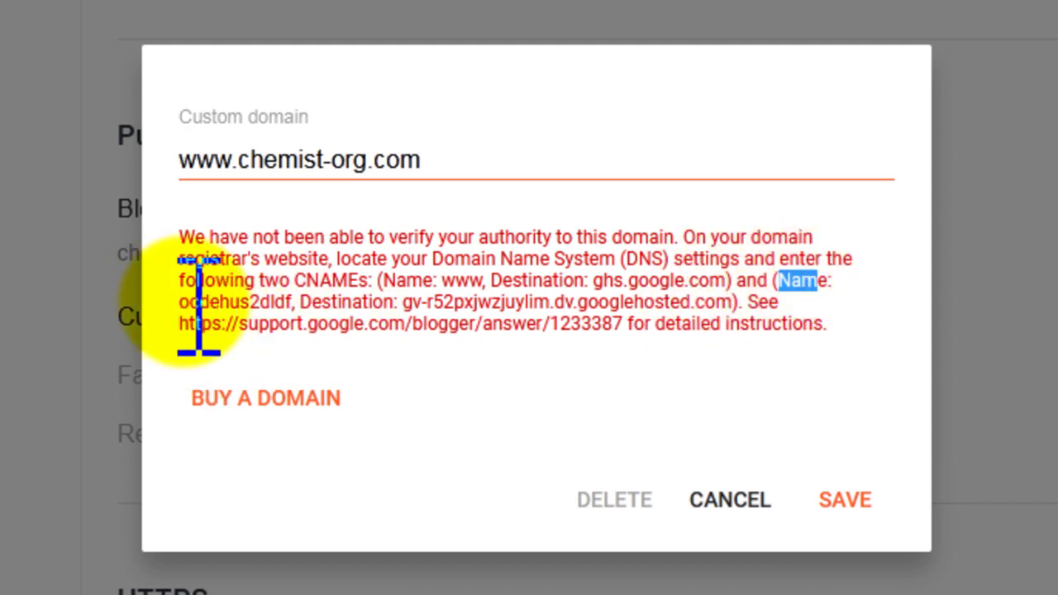
{"action": "left_click_drag", "start_coordinate": [180, 303], "coordinate": [307, 304]}
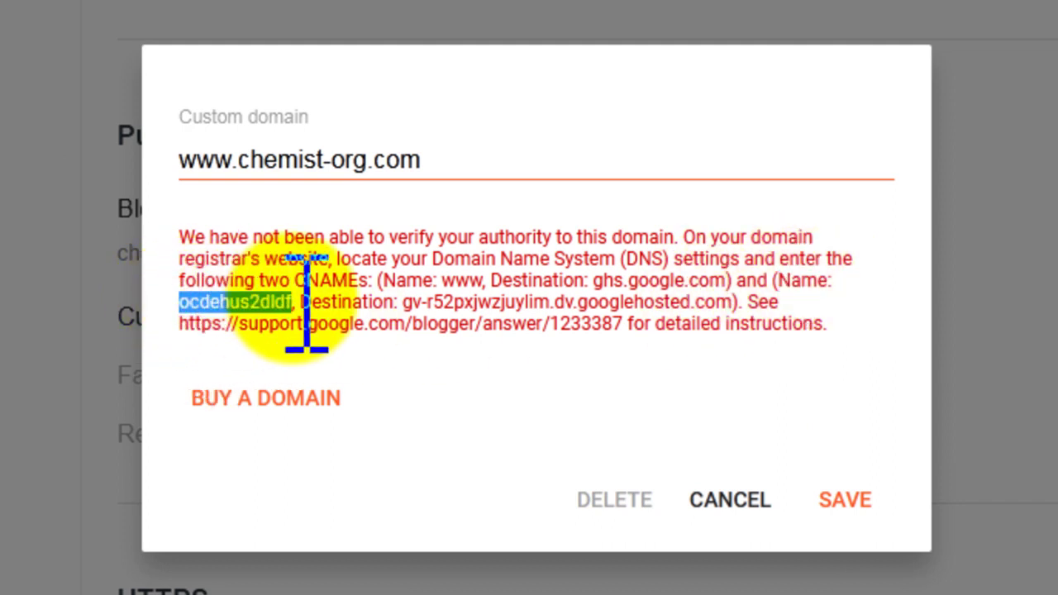
{"action": "right_click", "coordinate": [253, 304]}
{"action": "left_click", "coordinate": [319, 322]}
{"action": "right_click", "coordinate": [323, 321]}
{"action": "left_click", "coordinate": [345, 324]}
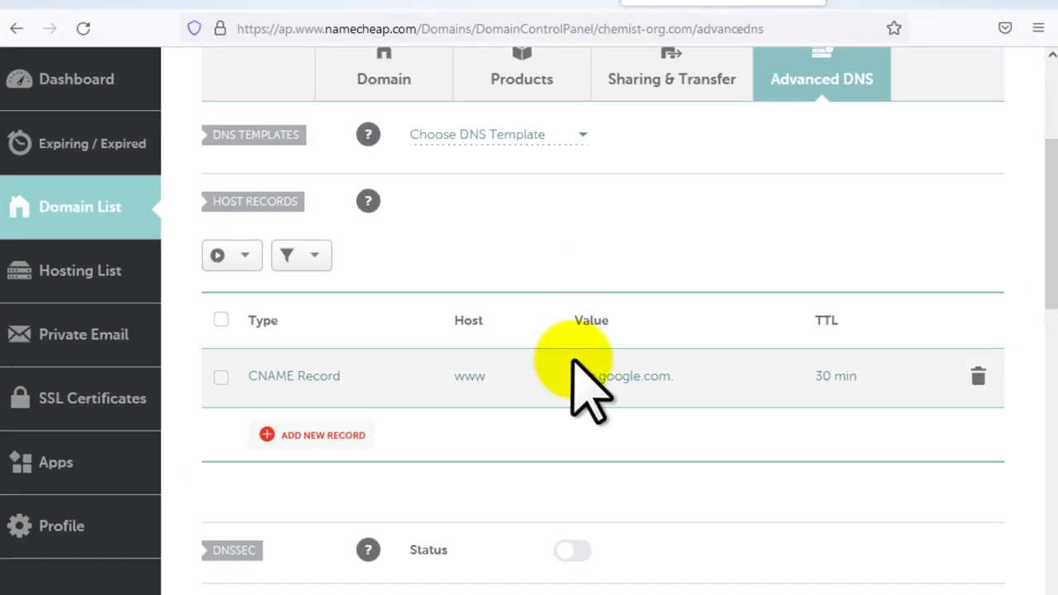
Step: Add a new CNAME Record to the Namecheap host records with the copied second CNAME name as its host
{"action": "scroll", "coordinate": [579, 389], "scroll_direction": "down", "scroll_amount": 4}
{"action": "scroll", "coordinate": [573, 378], "scroll_direction": "up", "scroll_amount": 4}
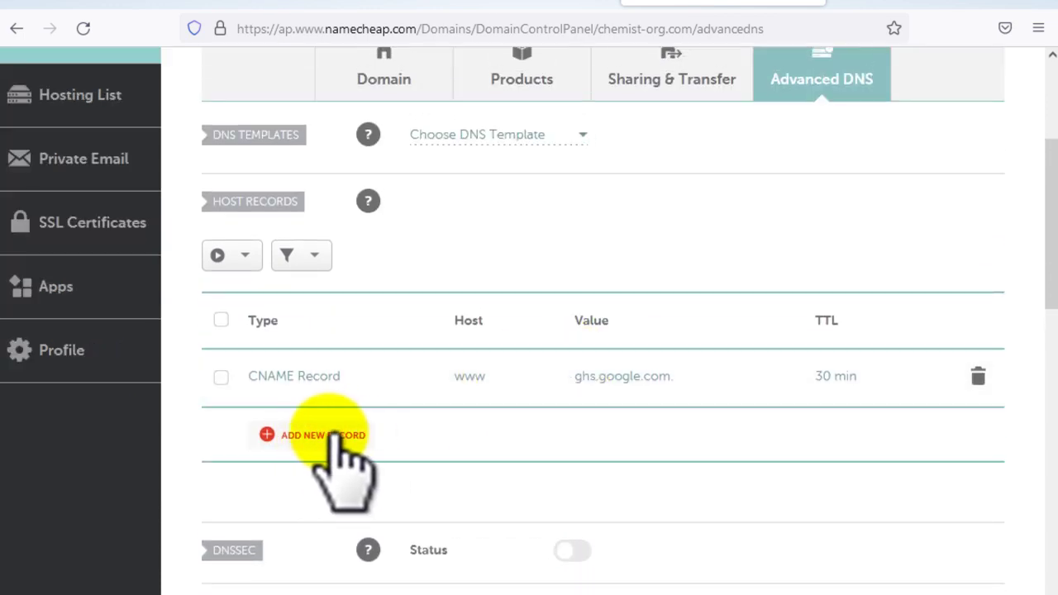
{"action": "left_click", "coordinate": [329, 433]}
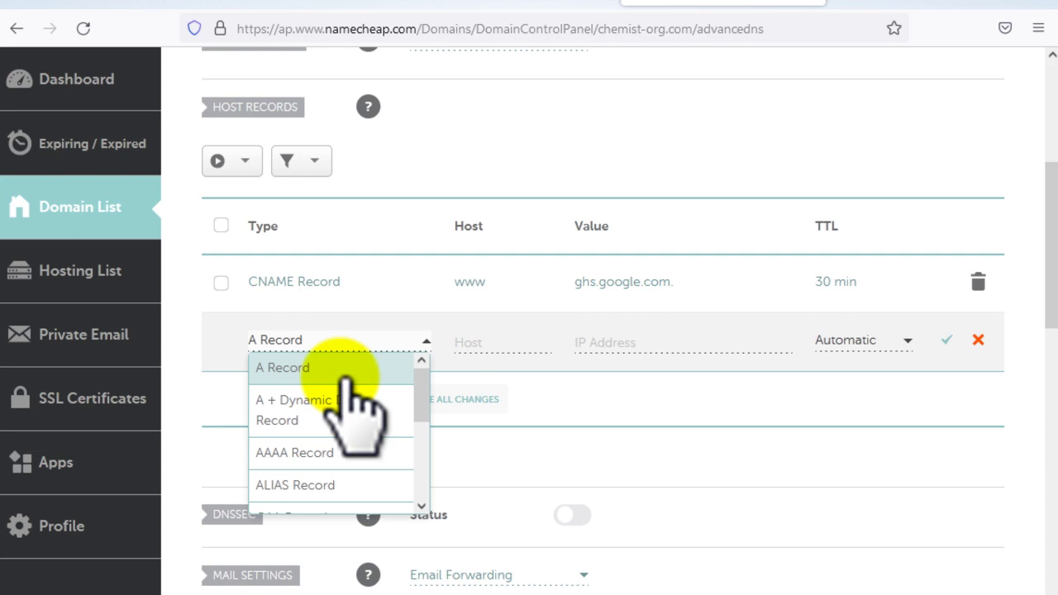
{"action": "scroll", "coordinate": [355, 405], "scroll_direction": "down", "scroll_amount": 2}
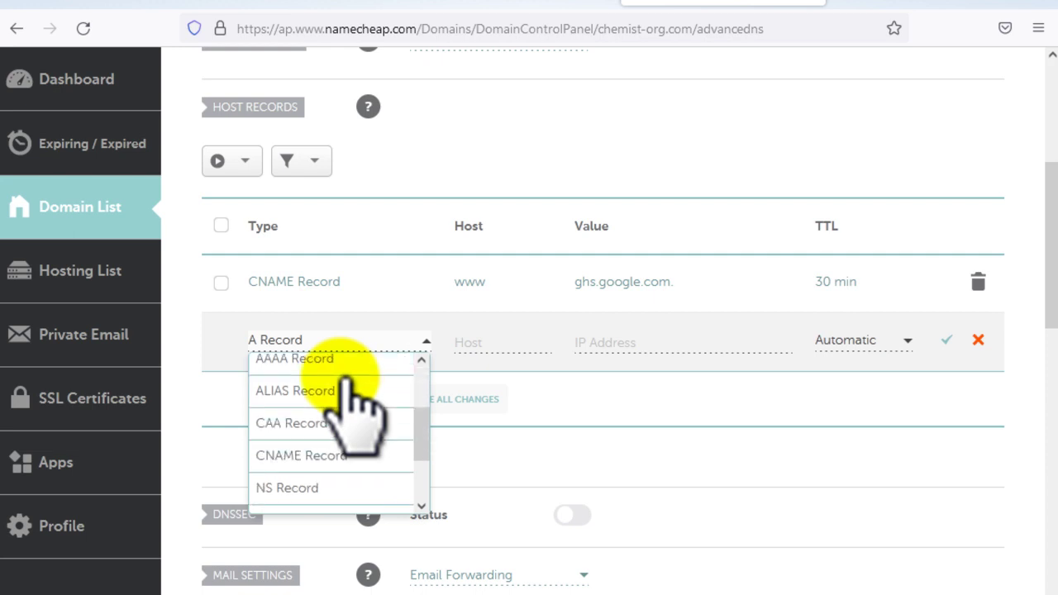
{"action": "left_click", "coordinate": [330, 459]}
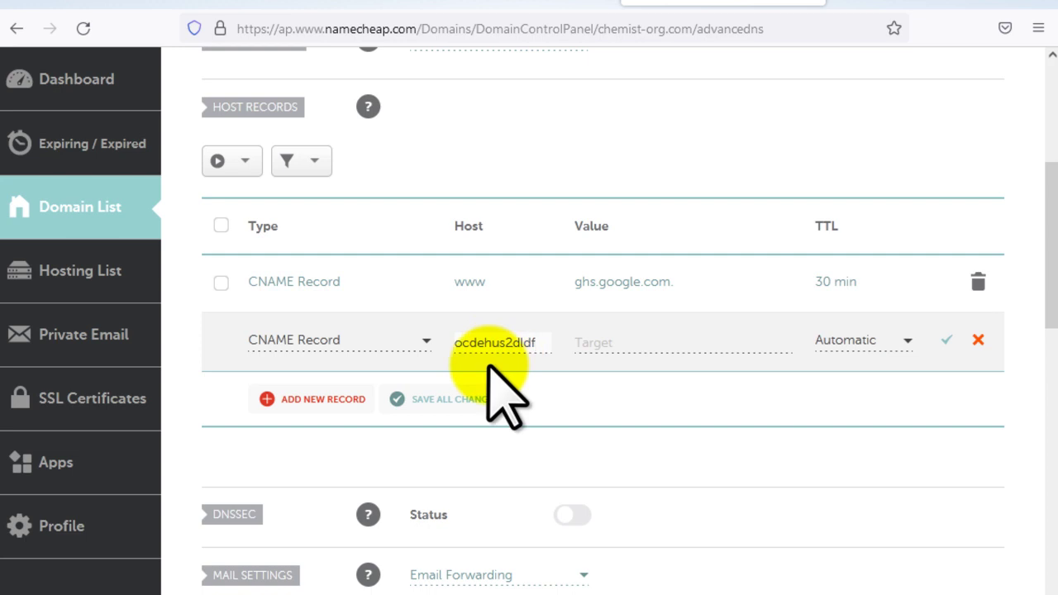
Step: Return to Blogger and copy the second CNAME's googlehosted.com destination from the Custom domain dialog
{"action": "left_click", "coordinate": [307, 4]}
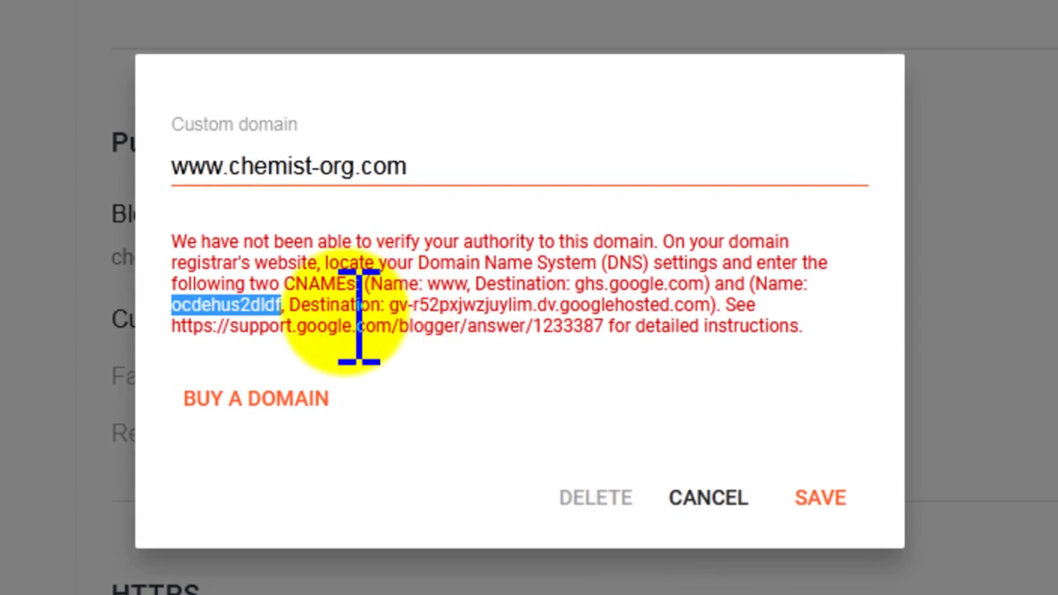
{"action": "left_click", "coordinate": [401, 305]}
{"action": "left_click_drag", "start_coordinate": [393, 306], "coordinate": [709, 306]}
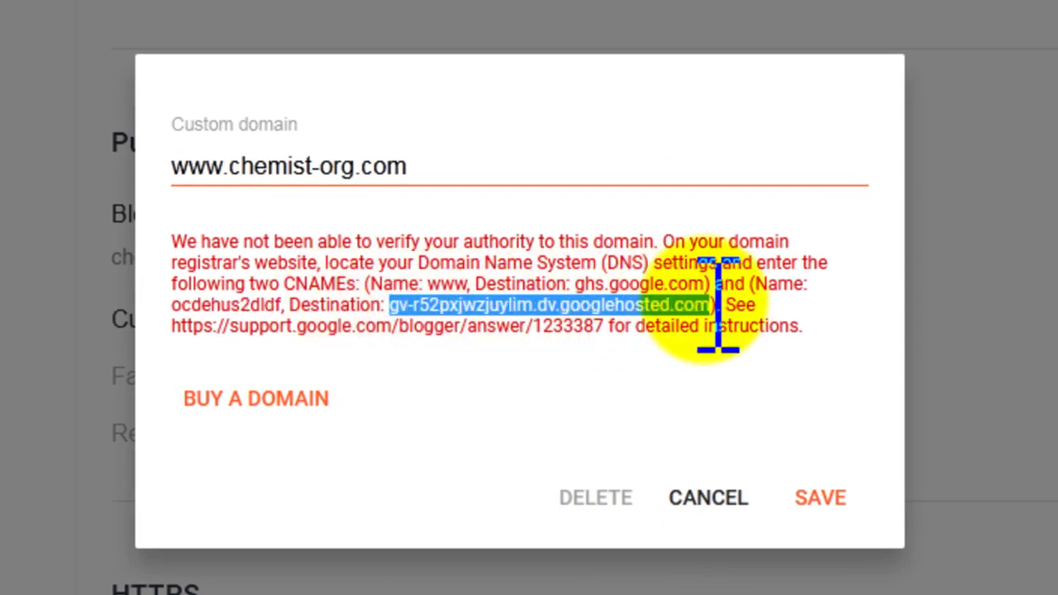
{"action": "right_click", "coordinate": [633, 306]}
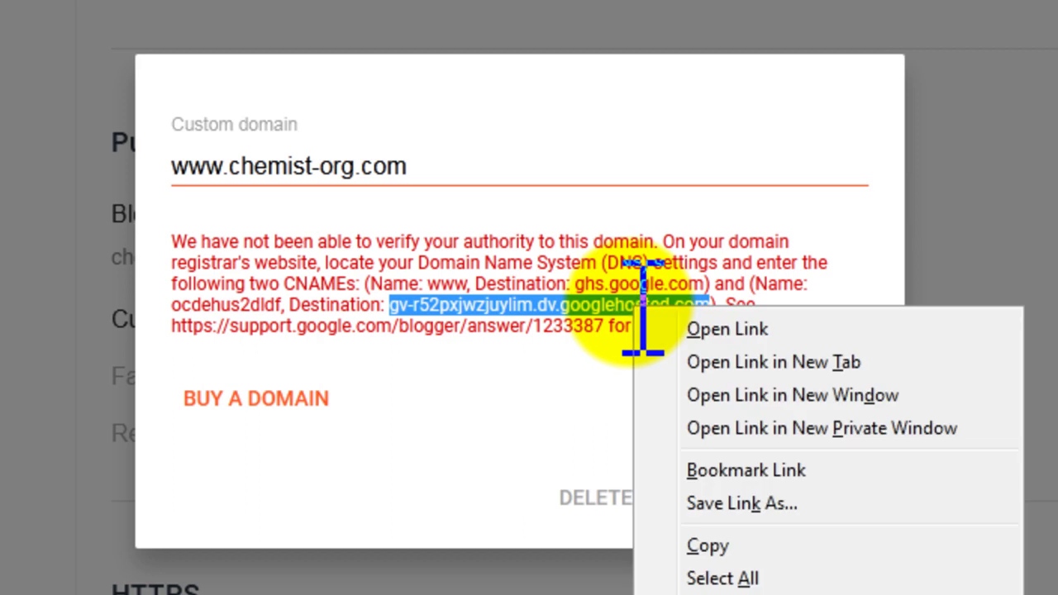
{"action": "left_click", "coordinate": [706, 547]}
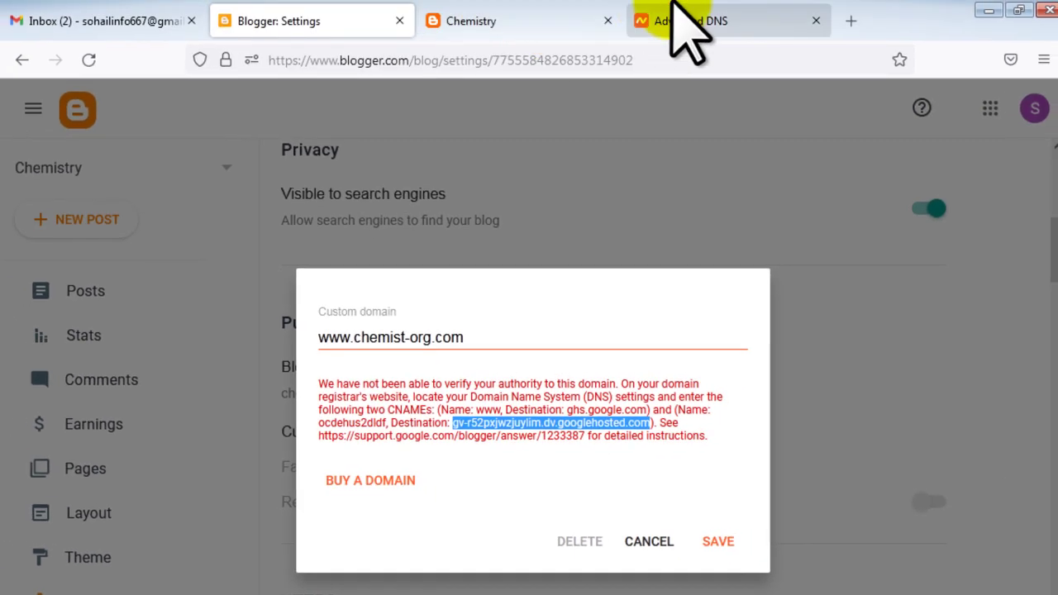
Step: Paste the copied googlehosted.com destination as the new CNAME Record's target in Namecheap and save the record
{"action": "left_click", "coordinate": [676, 9]}
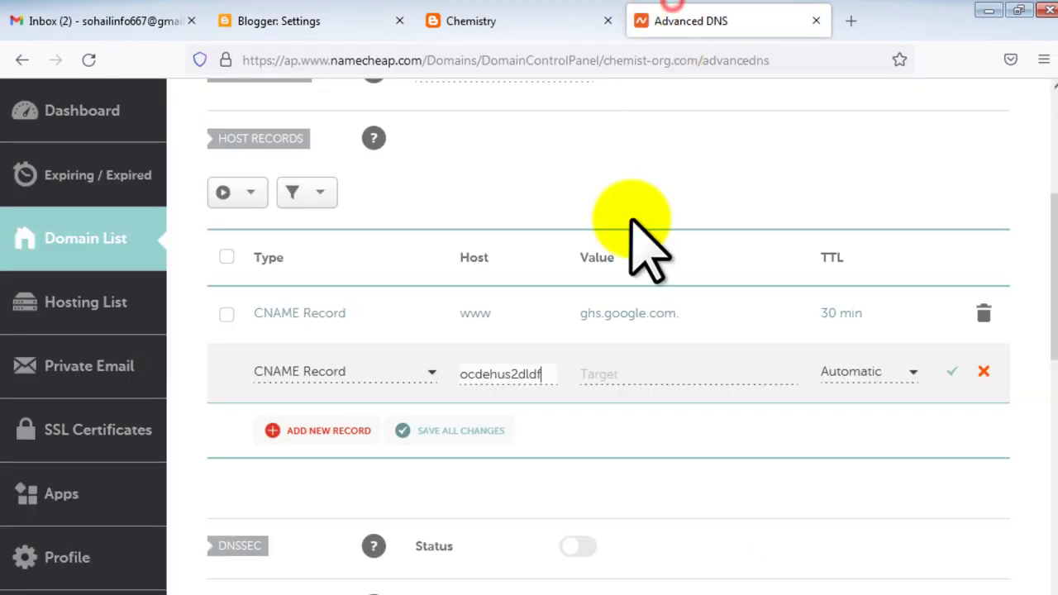
{"action": "left_click", "coordinate": [616, 375]}
{"action": "key", "text": "ctrl+v"}
{"action": "left_click", "coordinate": [952, 372]}
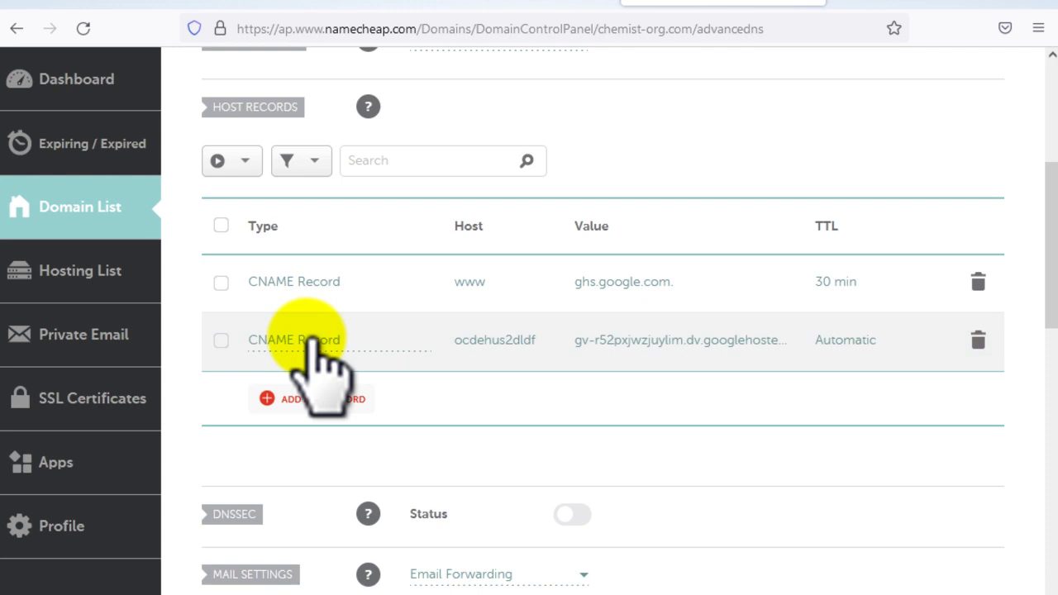
Step: Copy the detailed-instructions link from Blogger's Custom domain dialog and open support.google.com/blogger/answer/1233387 in a new browser tab
{"action": "left_click", "coordinate": [324, 5]}
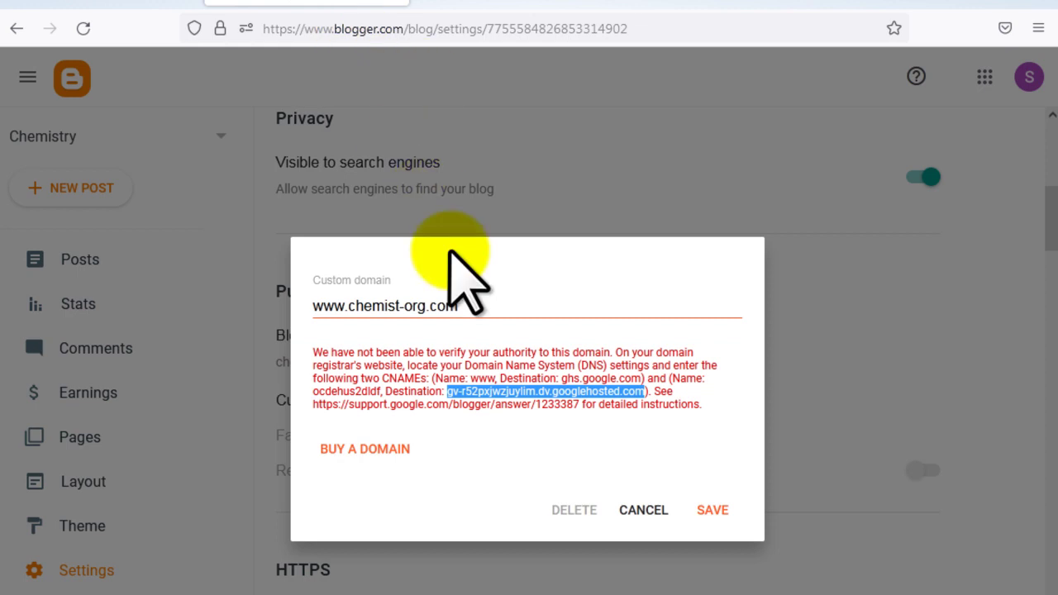
{"action": "left_click", "coordinate": [667, 397]}
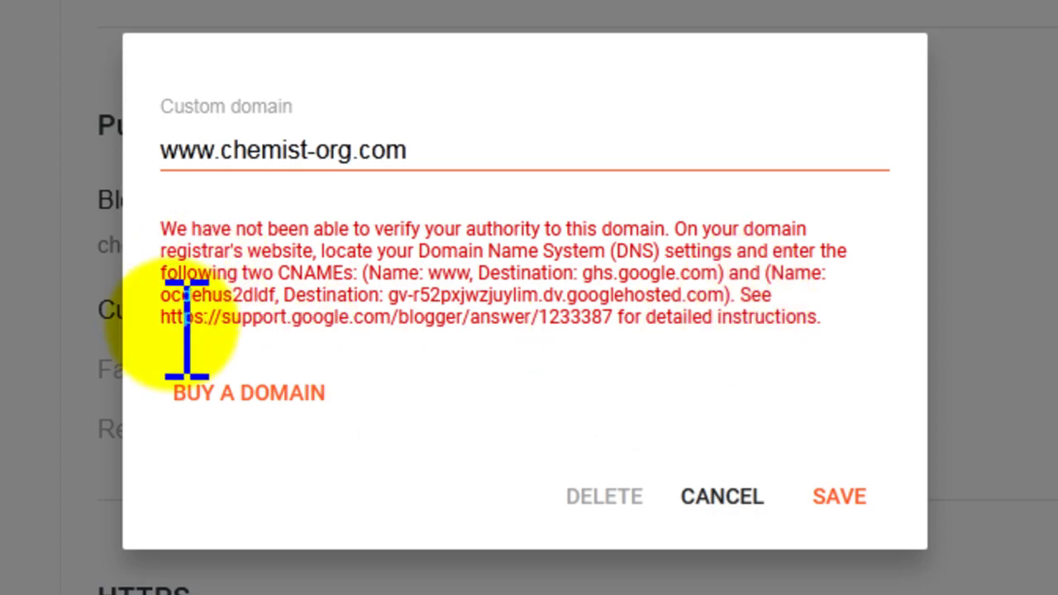
{"action": "left_click_drag", "start_coordinate": [162, 318], "coordinate": [619, 325]}
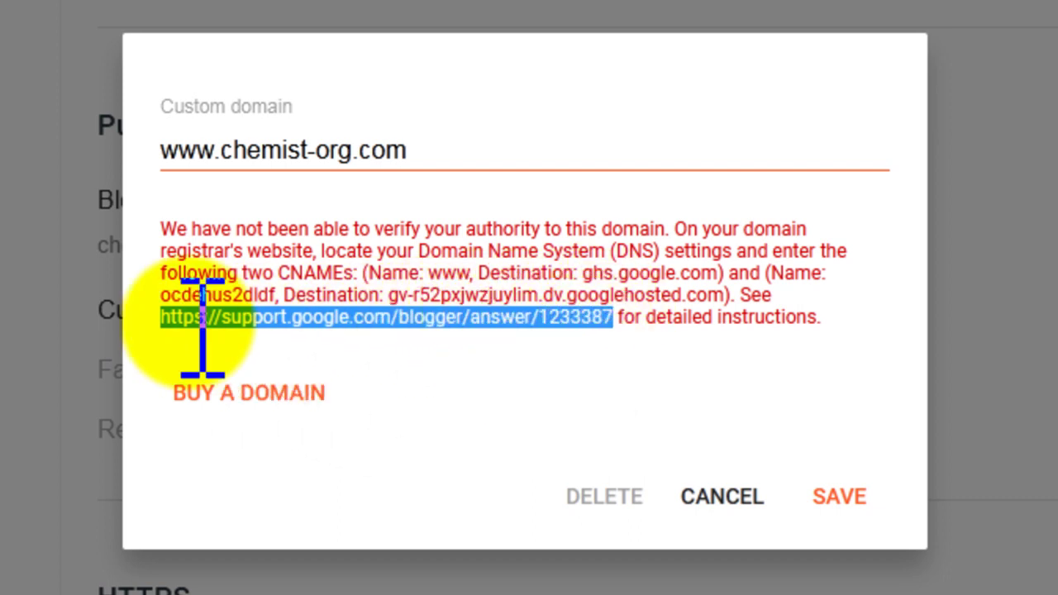
{"action": "right_click", "coordinate": [506, 323]}
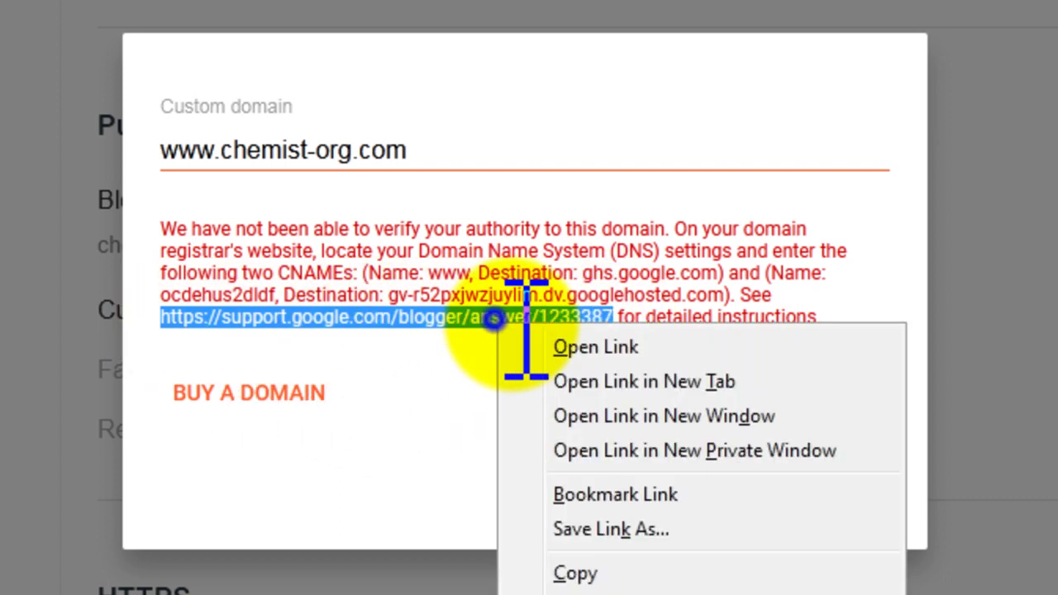
{"action": "left_click", "coordinate": [574, 573]}
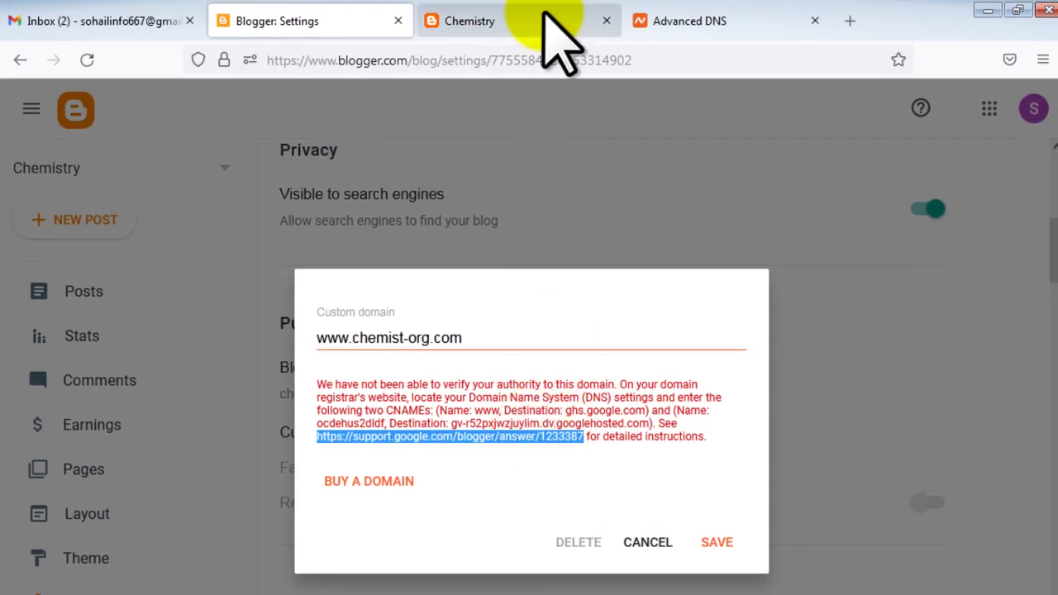
{"action": "left_click", "coordinate": [850, 20]}
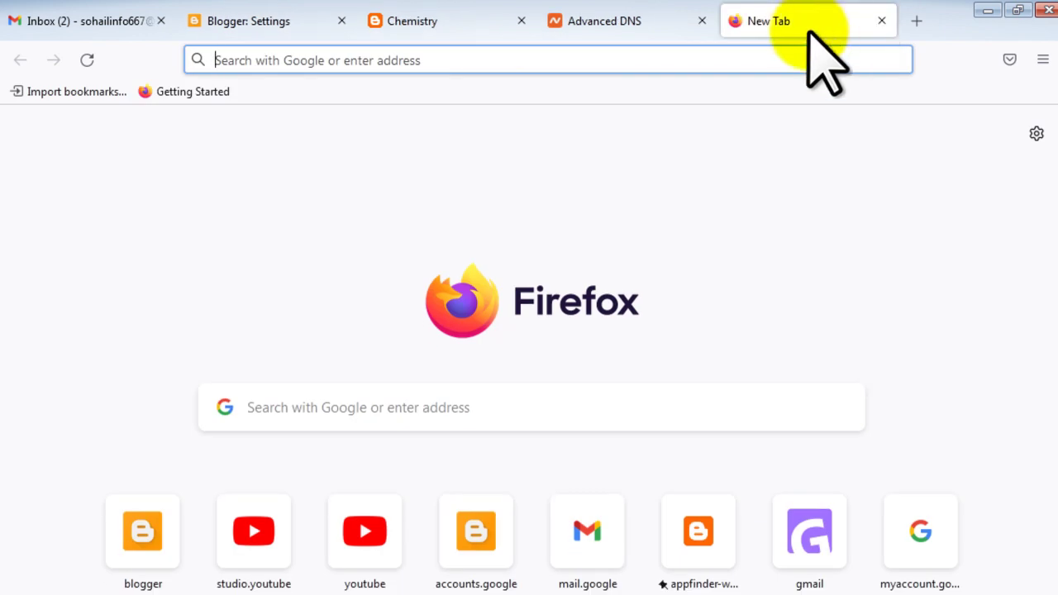
{"action": "key", "text": "ctrl+v"}
{"action": "key", "text": "Return"}
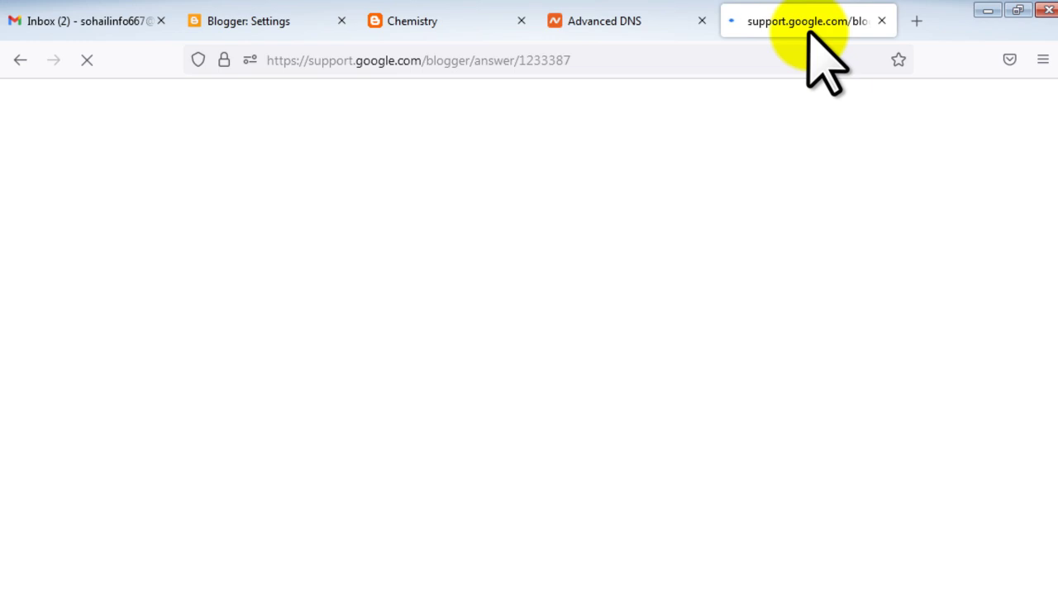
Step: Examine the optional Step 3 of the custom domain help article for the A-records that point to Google IPs
{"action": "left_click_drag", "start_coordinate": [67, 310], "coordinate": [401, 324]}
{"action": "left_click", "coordinate": [366, 355]}
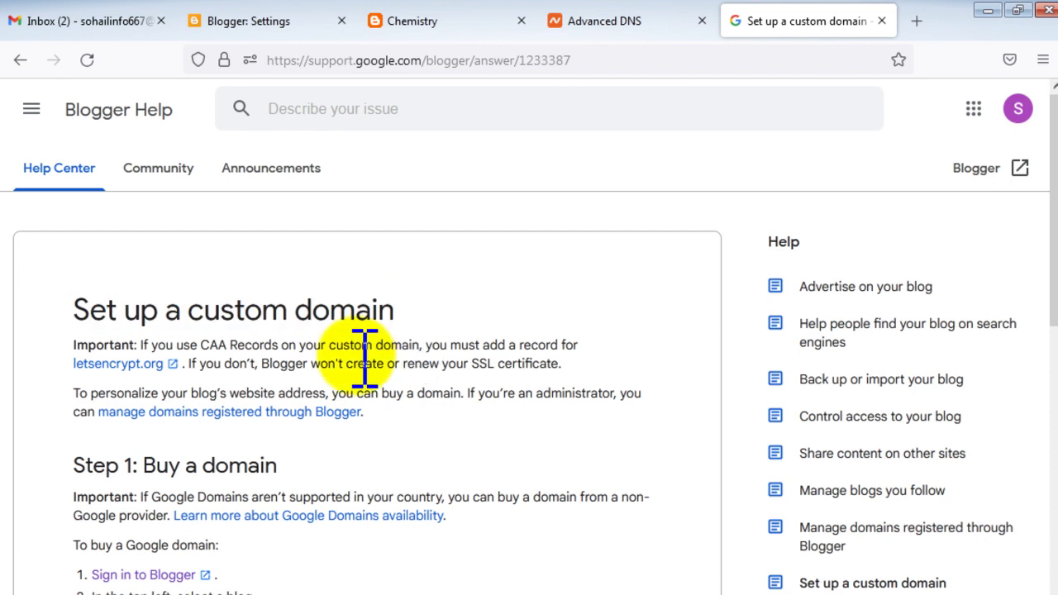
{"action": "scroll", "coordinate": [366, 377], "scroll_direction": "down", "scroll_amount": 8}
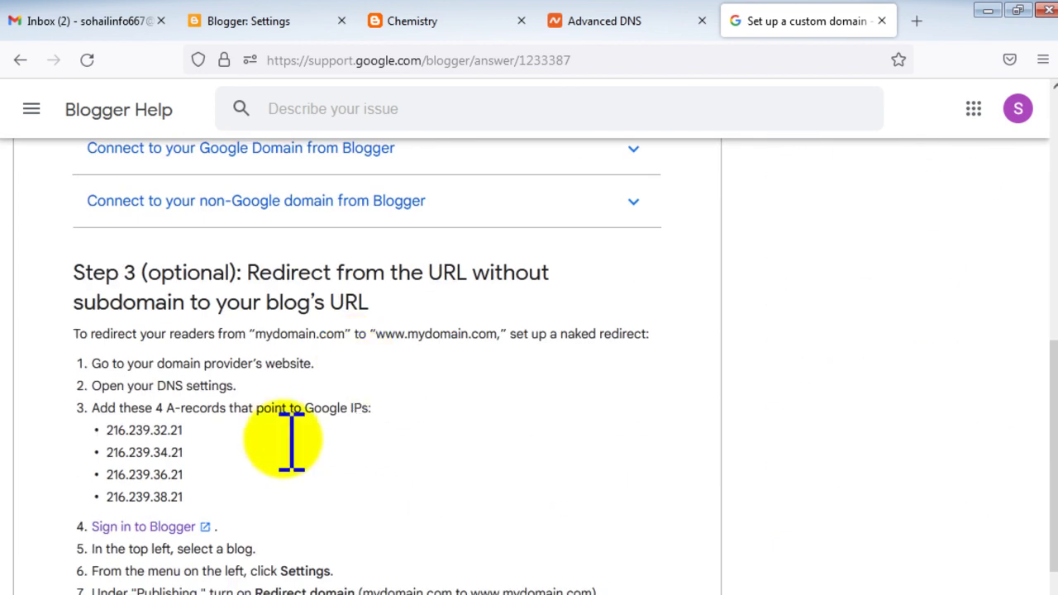
{"action": "left_click", "coordinate": [104, 428]}
{"action": "left_click_drag", "start_coordinate": [130, 434], "coordinate": [195, 489]}
{"action": "left_click", "coordinate": [209, 470]}
{"action": "left_click", "coordinate": [99, 406]}
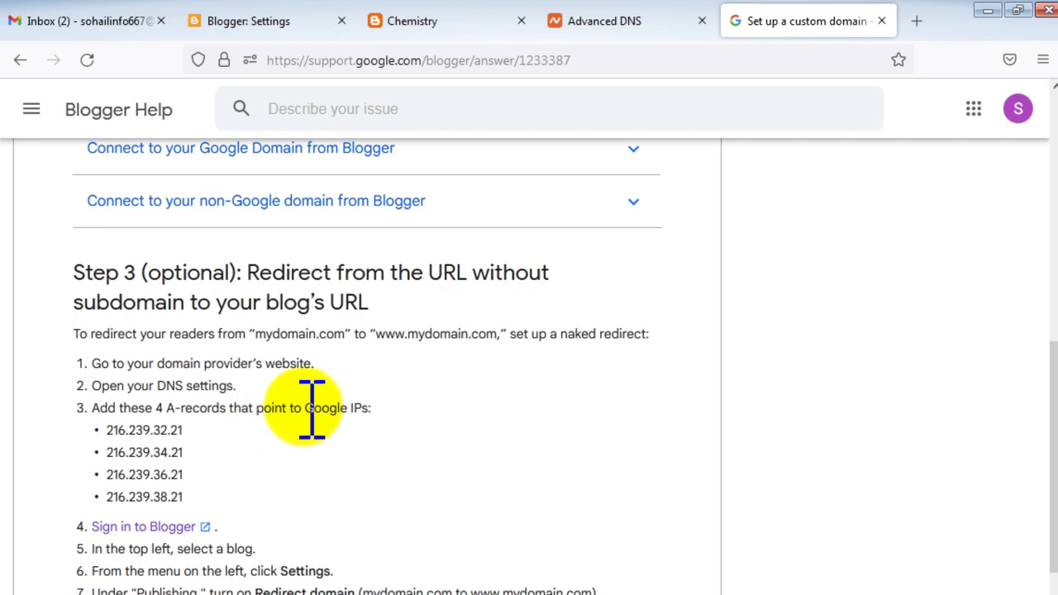
Step: Copy the first Google IP address, 216.239.32.21, from the help article's A-record list
{"action": "left_click_drag", "start_coordinate": [106, 431], "coordinate": [190, 436]}
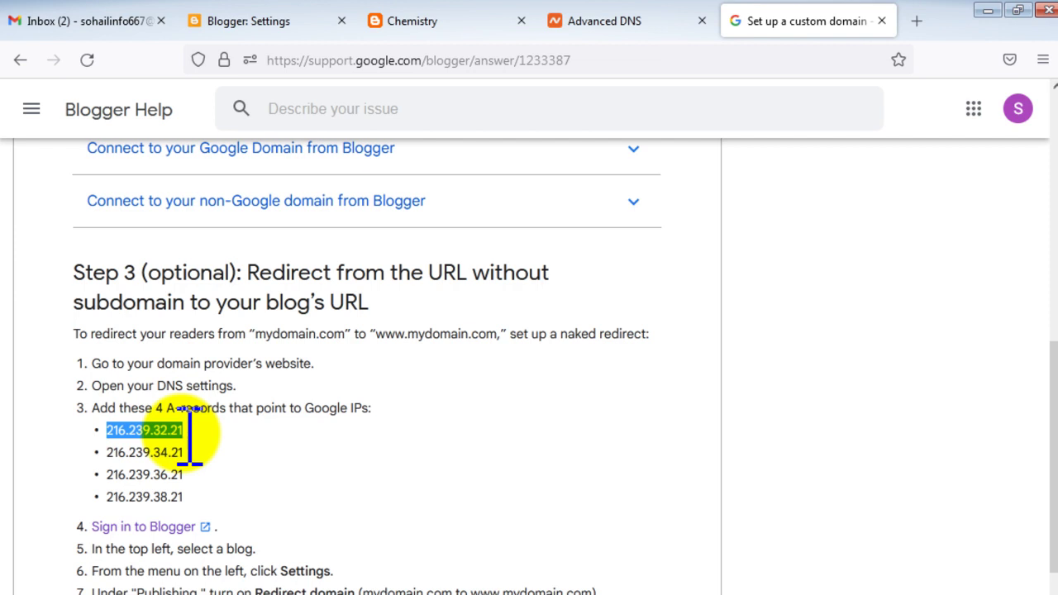
{"action": "left_click", "coordinate": [218, 435]}
{"action": "left_click_drag", "start_coordinate": [101, 430], "coordinate": [183, 433]}
{"action": "right_click", "coordinate": [183, 436]}
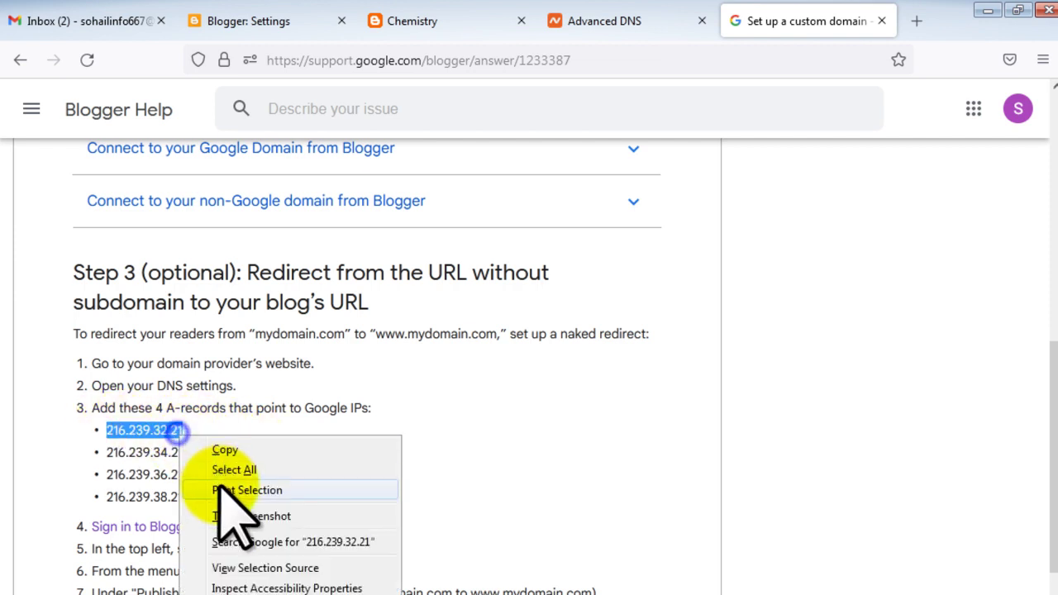
{"action": "left_click", "coordinate": [224, 451]}
Step: Add an A Record in Namecheap's host records with host @ and the copied IP address 216.239.32.21, and save it
{"action": "left_click", "coordinate": [618, 21]}
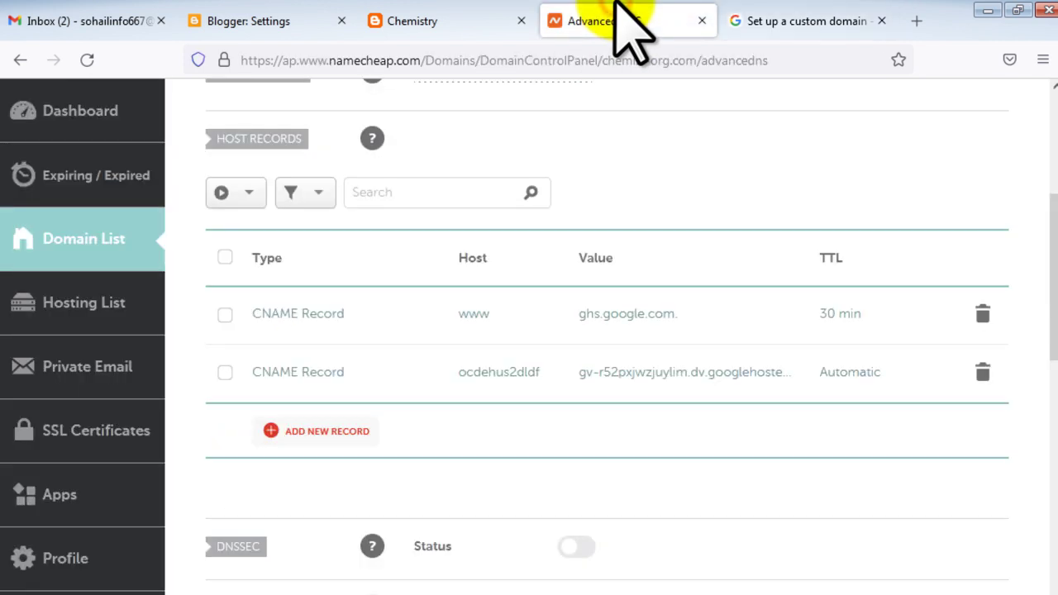
{"action": "left_click", "coordinate": [335, 431]}
{"action": "scroll", "coordinate": [327, 430], "scroll_direction": "up", "scroll_amount": 2}
{"action": "scroll", "coordinate": [331, 438], "scroll_direction": "down", "scroll_amount": 2}
{"action": "scroll", "coordinate": [330, 430], "scroll_direction": "down", "scroll_amount": 2}
{"action": "scroll", "coordinate": [380, 422], "scroll_direction": "up", "scroll_amount": 2}
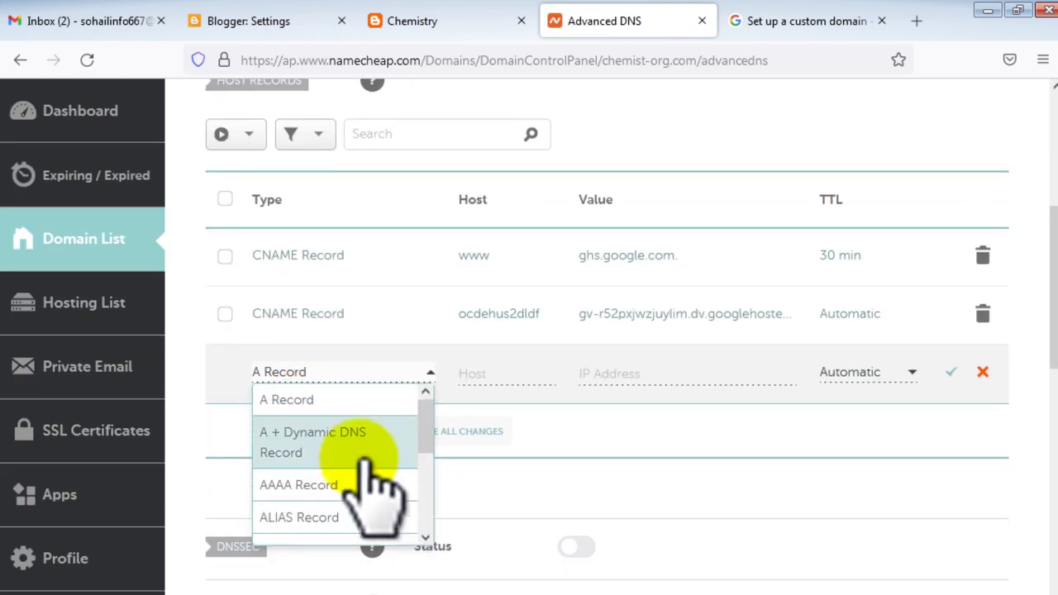
{"action": "left_click", "coordinate": [293, 400]}
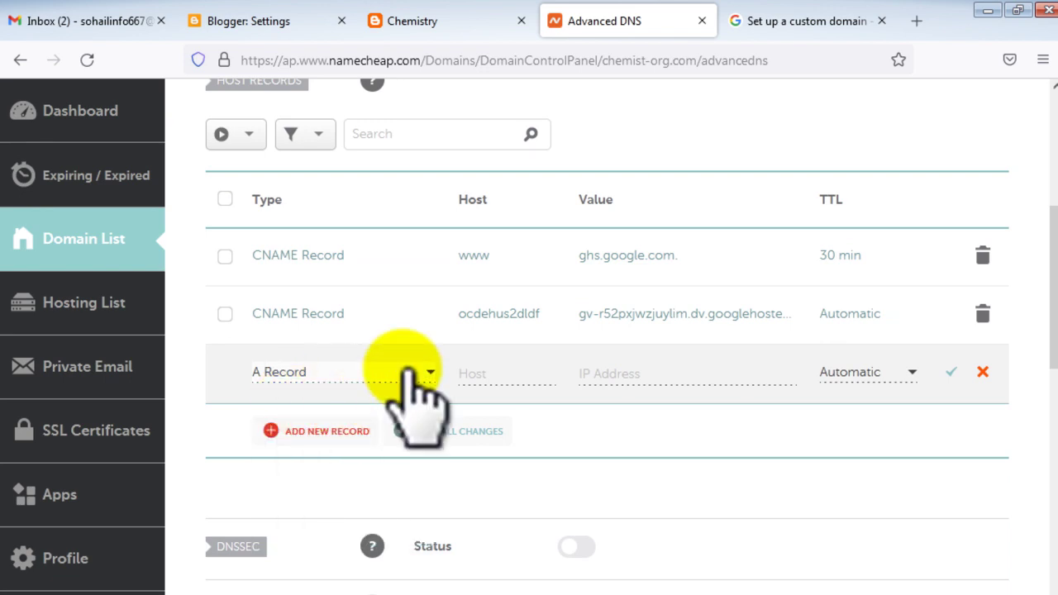
{"action": "left_click", "coordinate": [488, 374]}
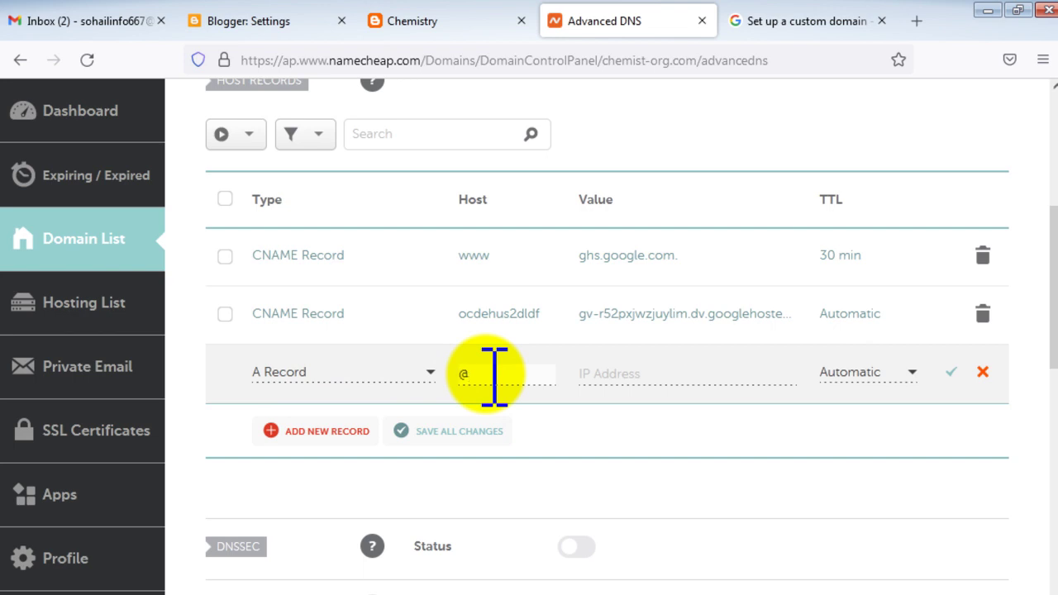
{"action": "type", "text": "@"}
{"action": "left_click", "coordinate": [638, 376]}
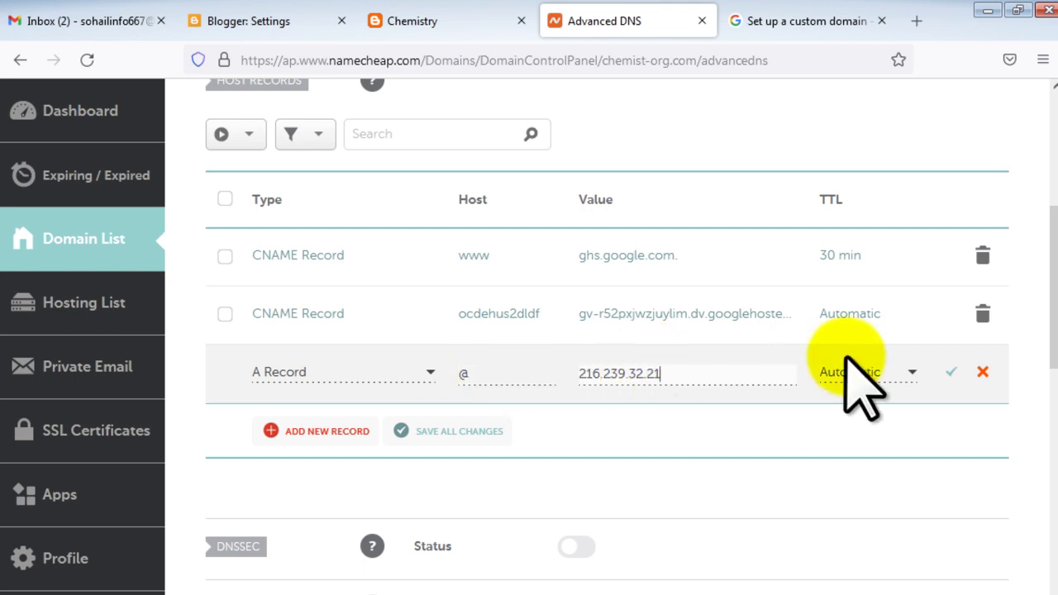
{"action": "left_click", "coordinate": [956, 373]}
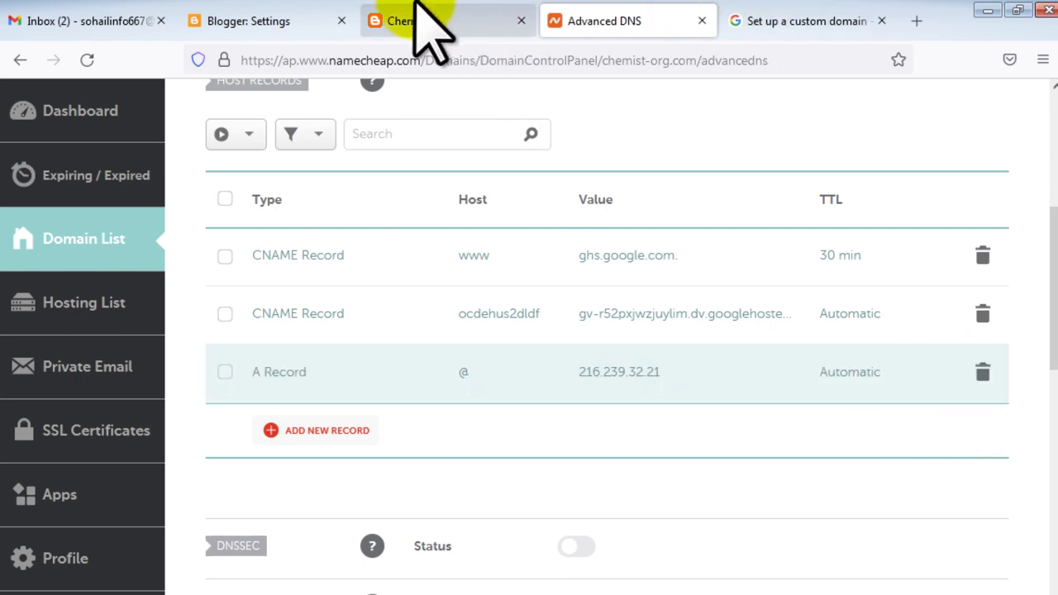
Step: Copy 216.239.34.21 from the Blogger help article and save it in Namecheap as an A Record with host @
{"action": "left_click", "coordinate": [777, 18]}
{"action": "left_click_drag", "start_coordinate": [104, 452], "coordinate": [196, 455]}
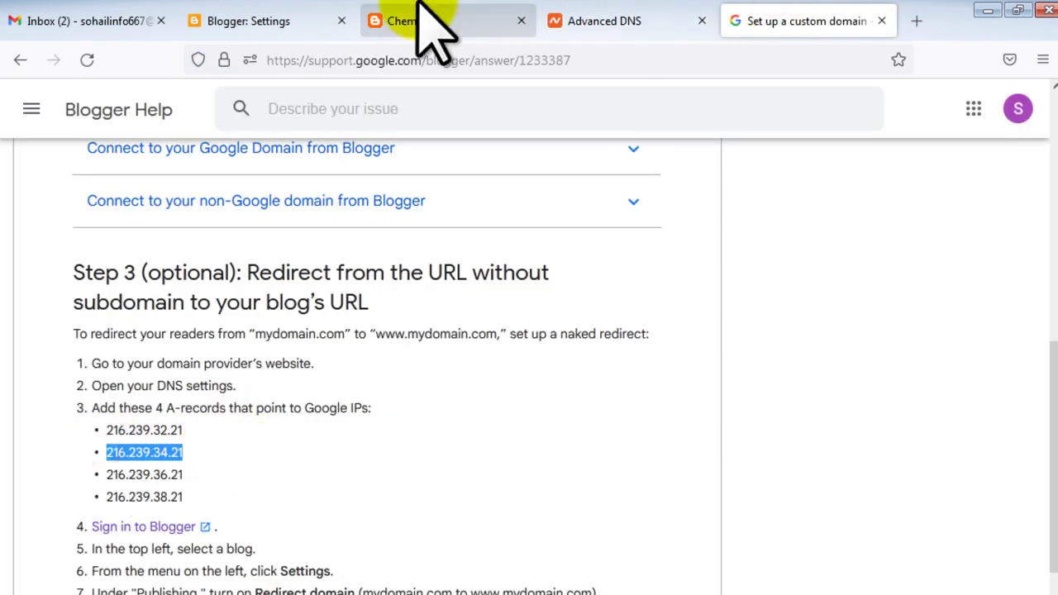
{"action": "left_click", "coordinate": [652, 23]}
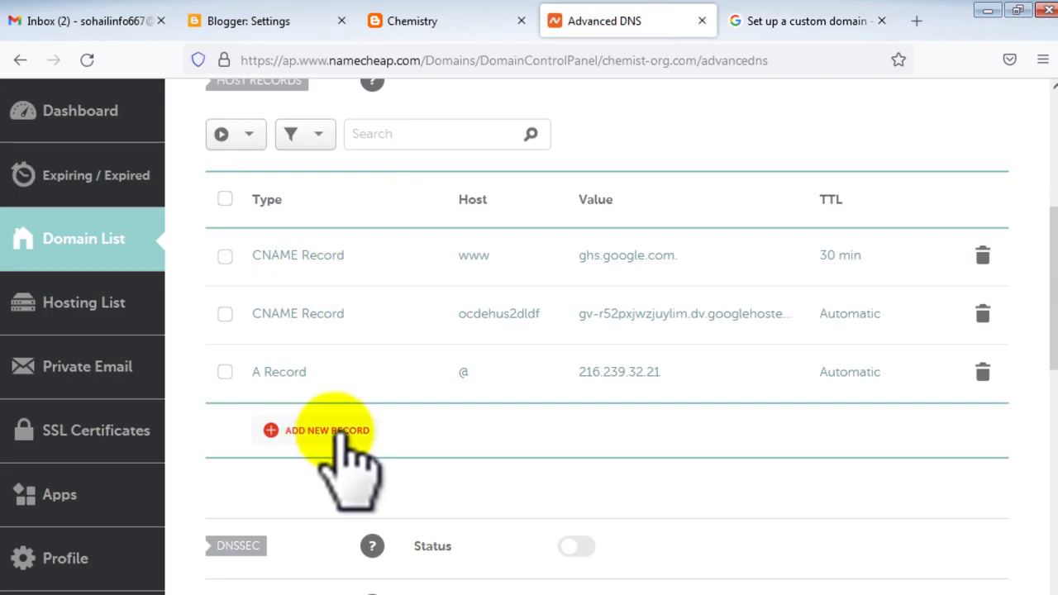
{"action": "left_click", "coordinate": [340, 431]}
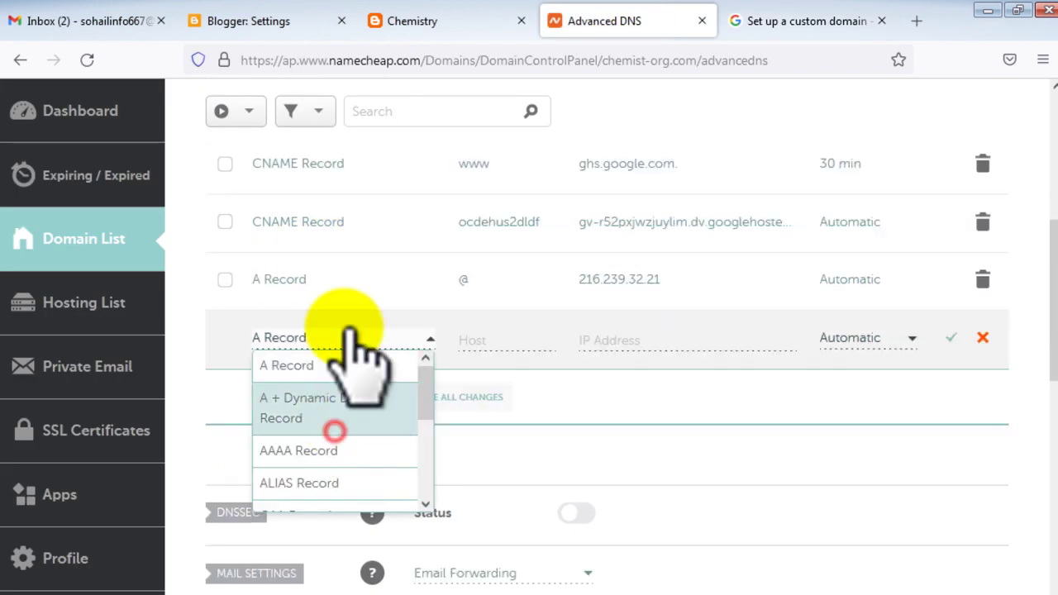
{"action": "left_click", "coordinate": [297, 366]}
{"action": "left_click", "coordinate": [628, 340]}
{"action": "key", "text": "ctrl+v"}
{"action": "left_click", "coordinate": [486, 339]}
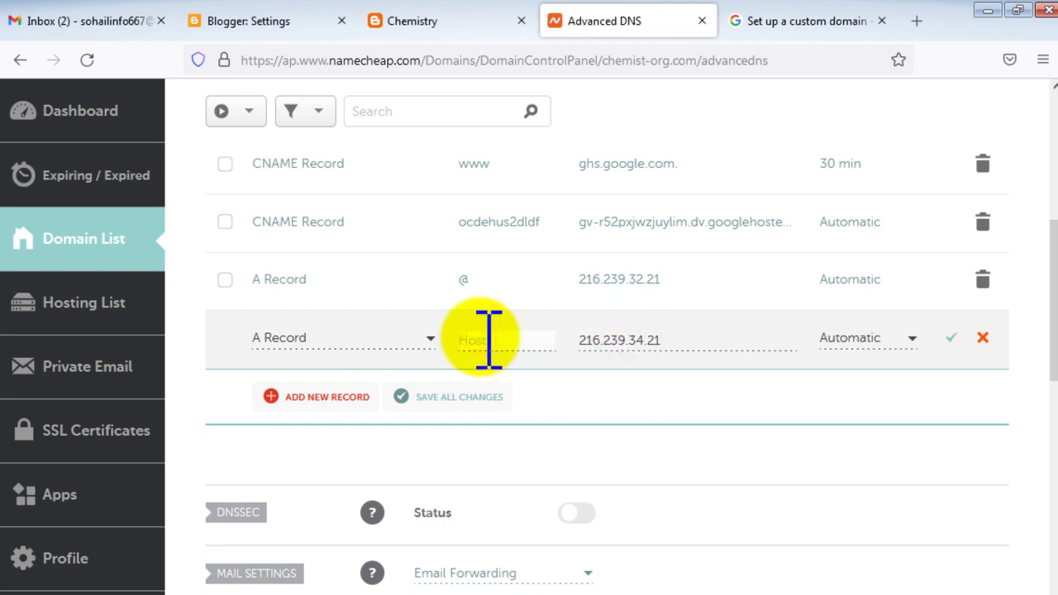
{"action": "left_click", "coordinate": [951, 337]}
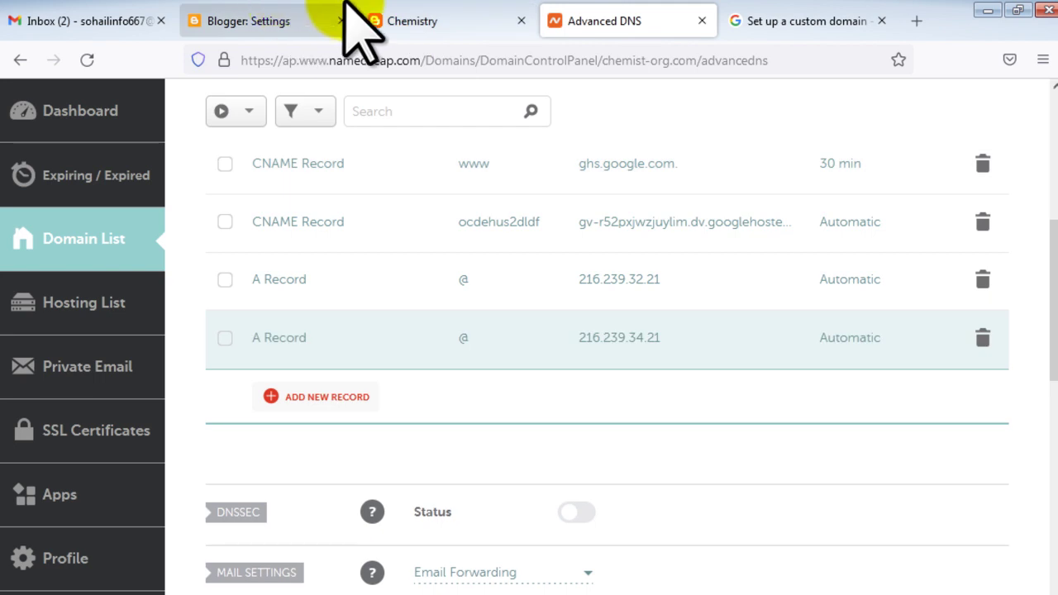
Step: Copy 216.239.36.21 from the Blogger help article and save it in Namecheap as an A Record with host @
{"action": "left_click", "coordinate": [418, 21]}
{"action": "left_click", "coordinate": [593, 15]}
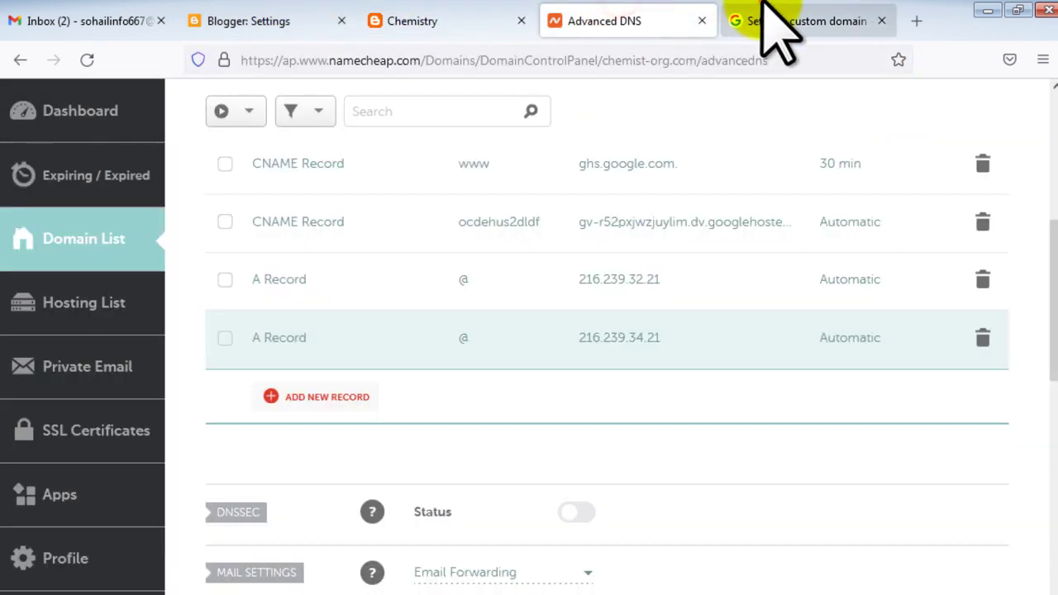
{"action": "left_click", "coordinate": [762, 15]}
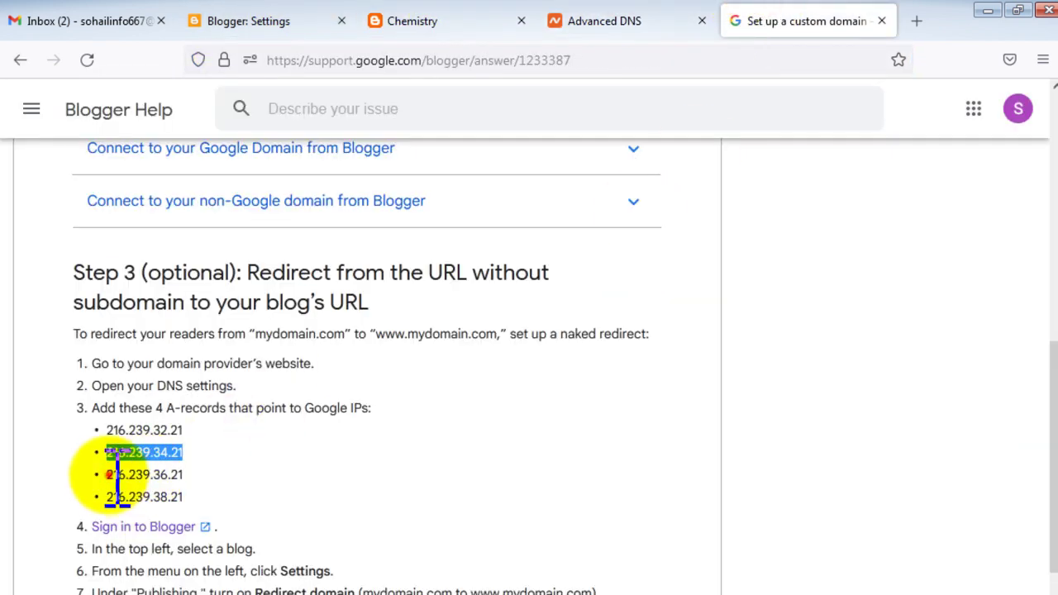
{"action": "left_click_drag", "start_coordinate": [108, 474], "coordinate": [201, 486]}
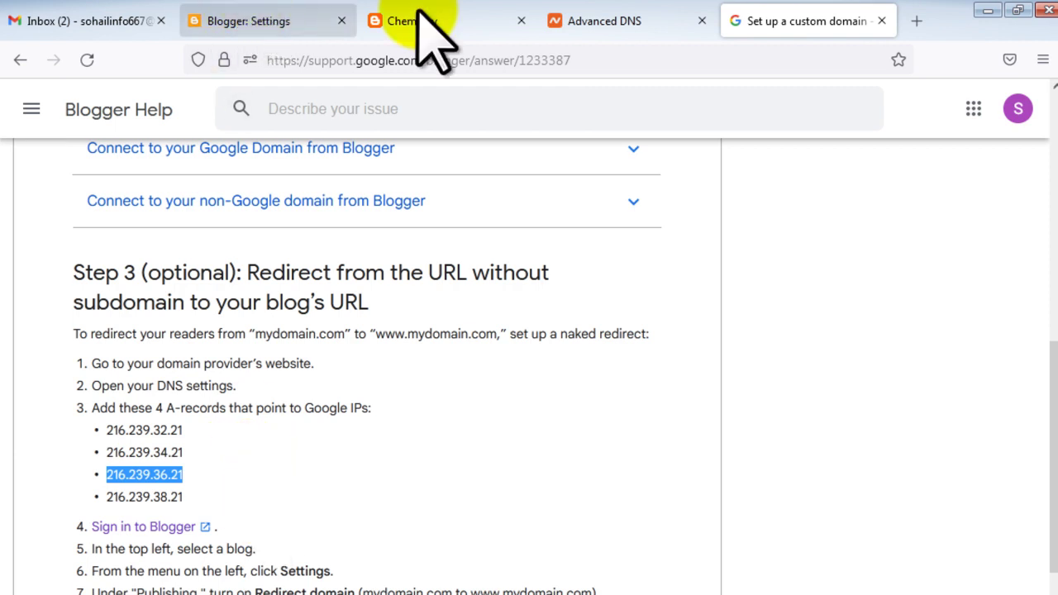
{"action": "left_click", "coordinate": [633, 19]}
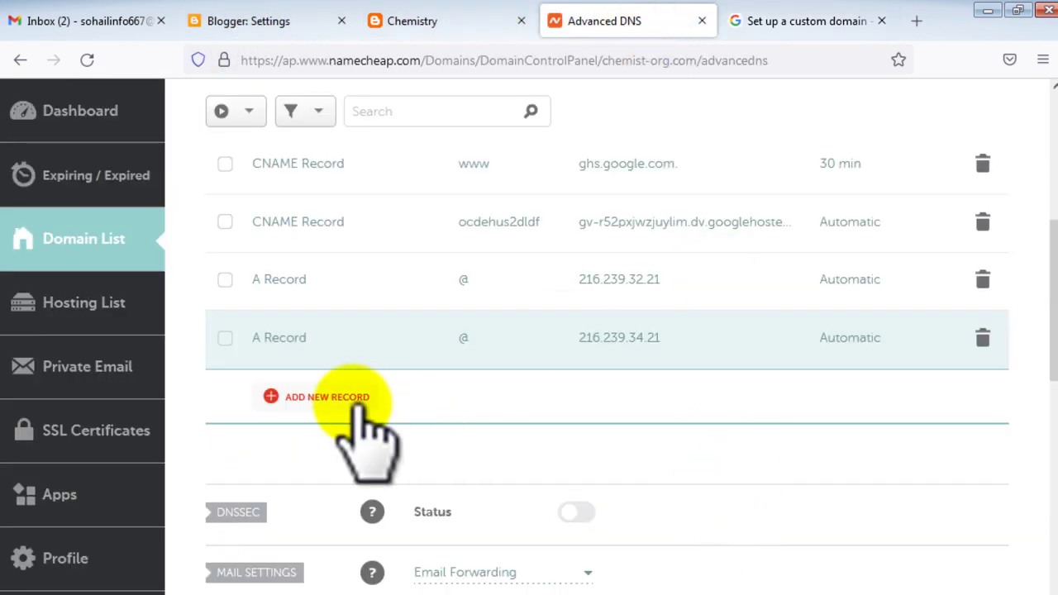
{"action": "left_click", "coordinate": [329, 395]}
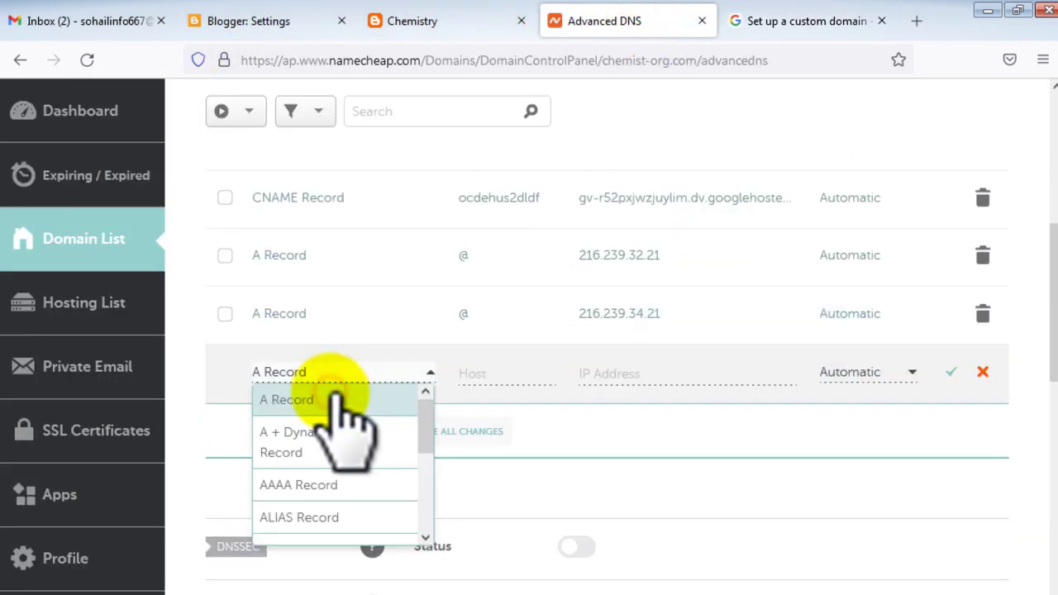
{"action": "left_click", "coordinate": [313, 400]}
{"action": "left_click", "coordinate": [614, 374]}
{"action": "key", "text": "ctrl+v"}
{"action": "left_click", "coordinate": [506, 376]}
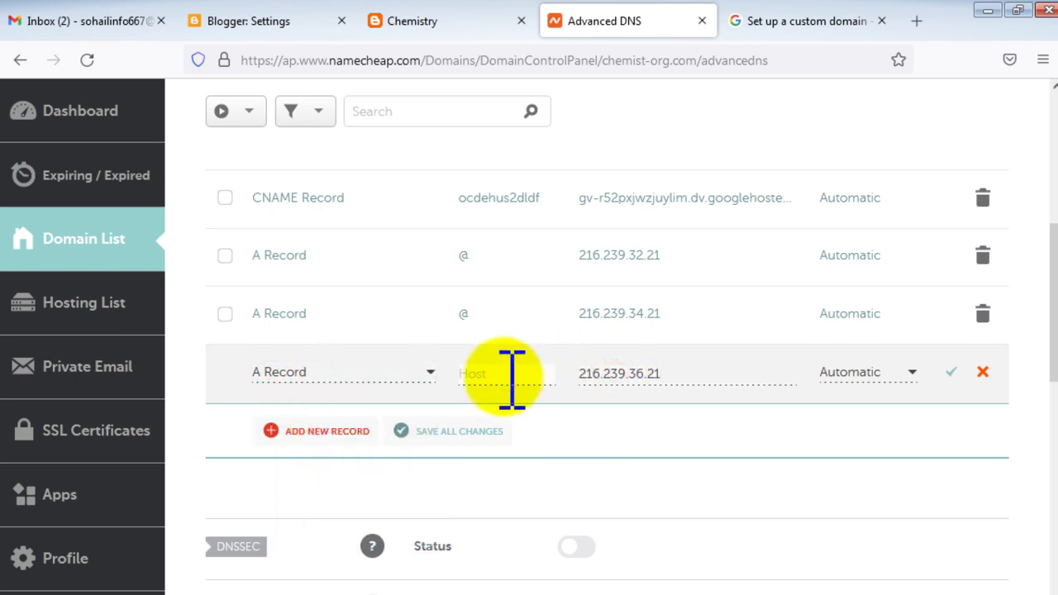
{"action": "type", "text": "@"}
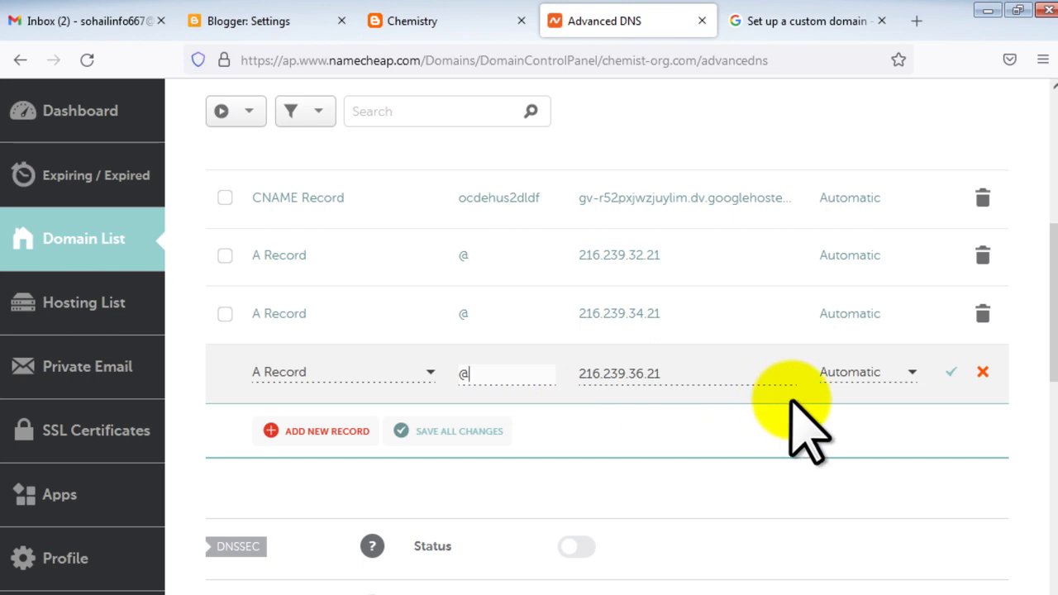
{"action": "left_click", "coordinate": [953, 374]}
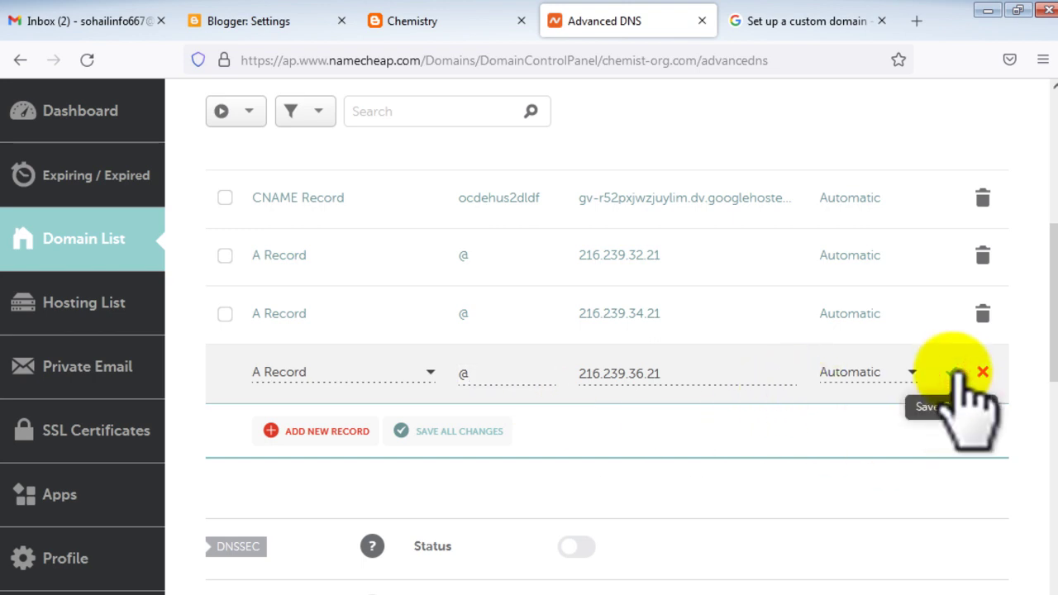
Step: Copy 216.239.38.21 from the Blogger help article and save it in Namecheap as an A Record with host @
{"action": "left_click", "coordinate": [793, 24]}
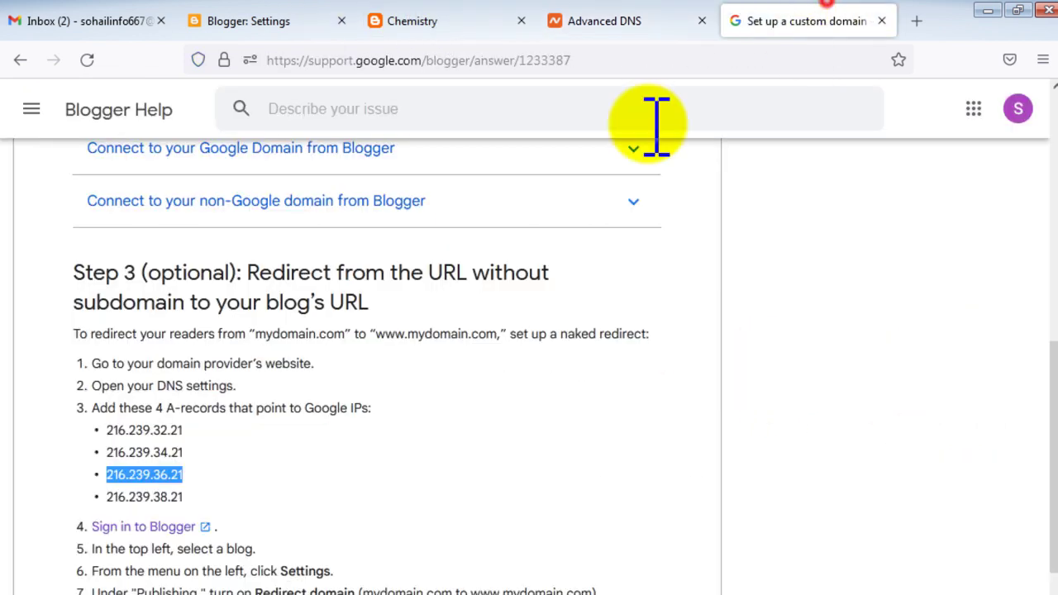
{"action": "left_click_drag", "start_coordinate": [99, 497], "coordinate": [199, 496]}
{"action": "key", "text": "ctrl+c"}
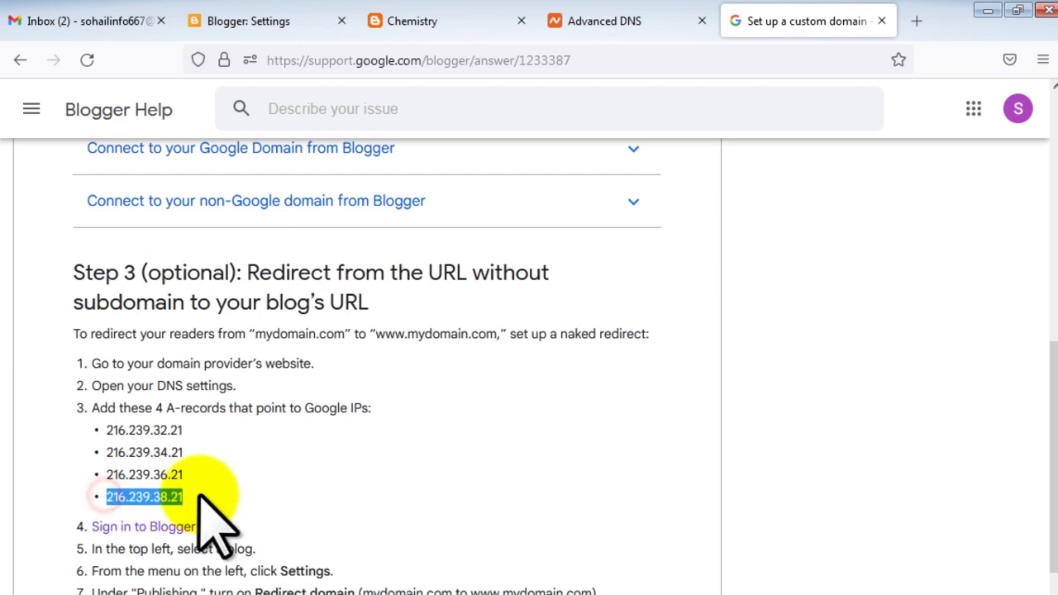
{"action": "left_click", "coordinate": [608, 20]}
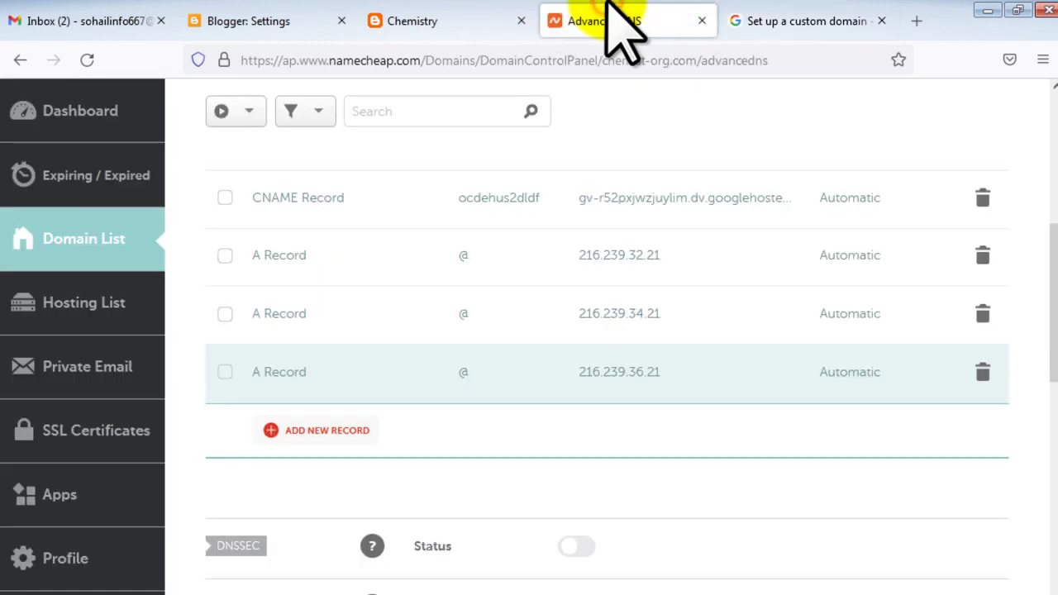
{"action": "left_click", "coordinate": [343, 429]}
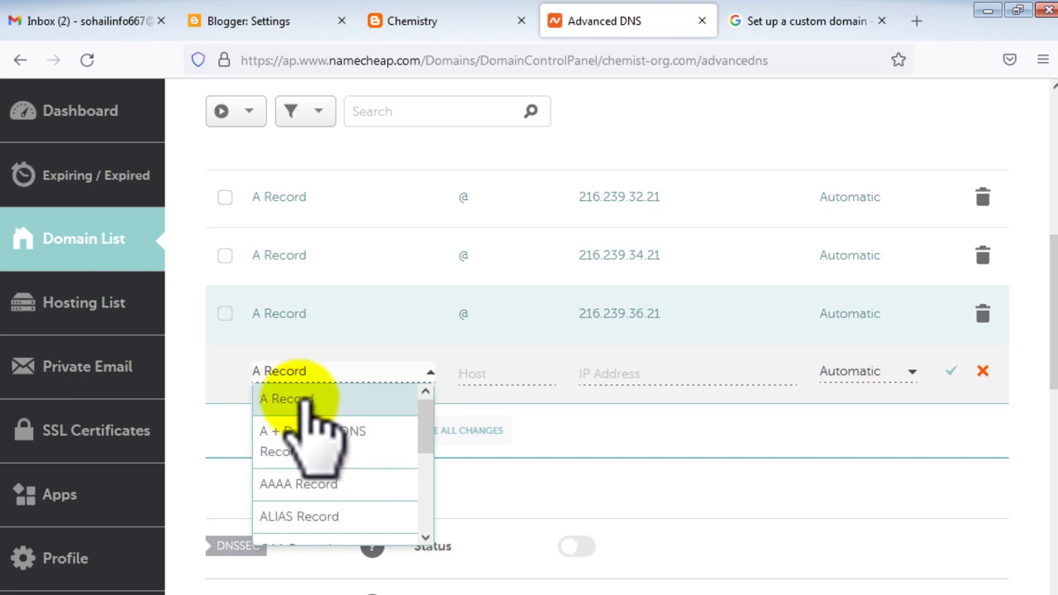
{"action": "left_click", "coordinate": [308, 402]}
{"action": "left_click", "coordinate": [652, 371]}
{"action": "key", "text": "ctrl+v"}
{"action": "left_click", "coordinate": [479, 372]}
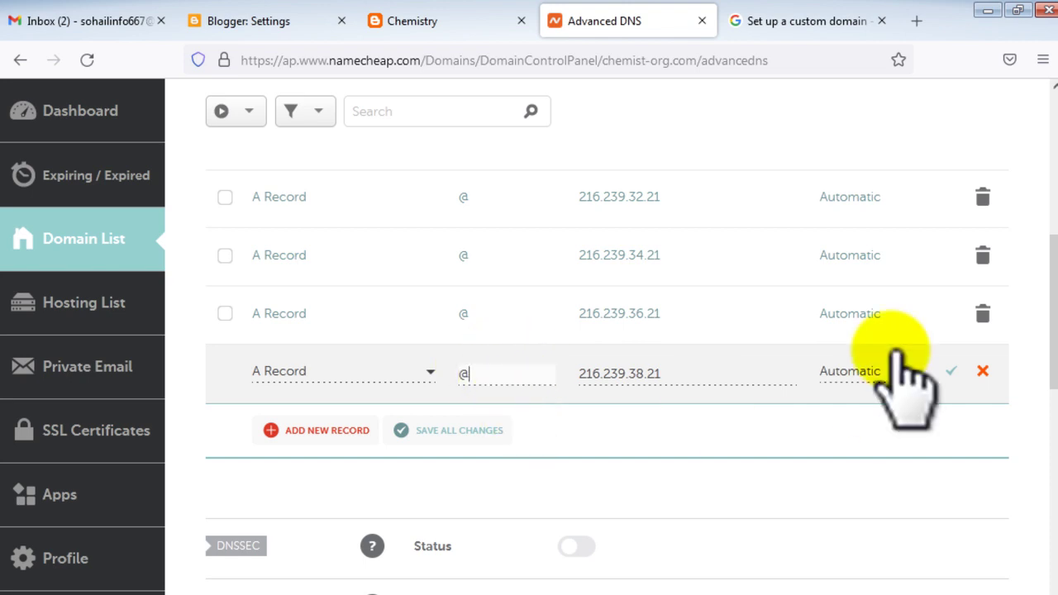
{"action": "left_click", "coordinate": [952, 373]}
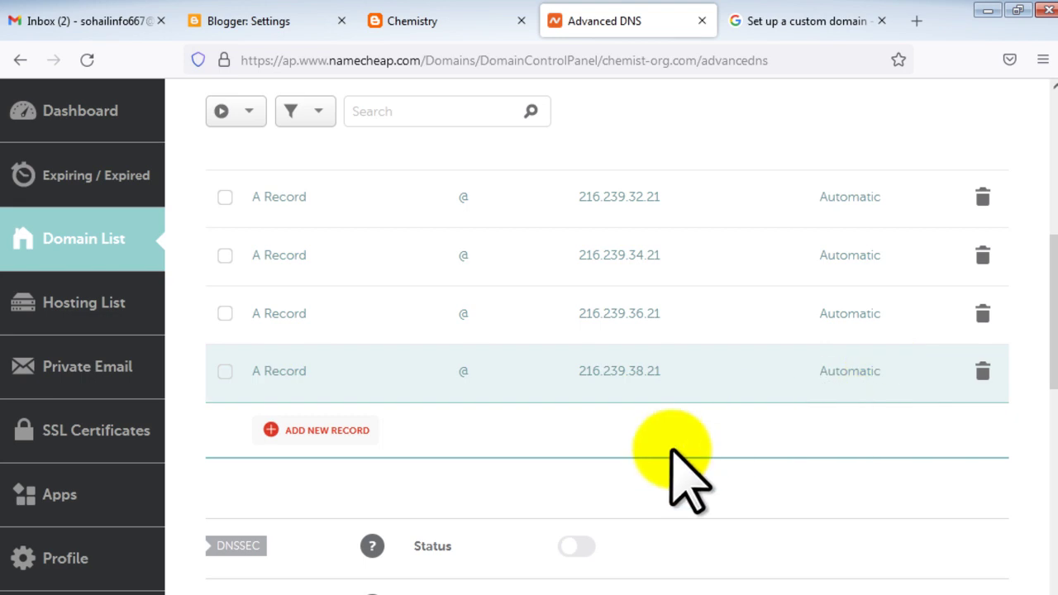
{"action": "scroll", "coordinate": [671, 451], "scroll_direction": "up", "scroll_amount": 1}
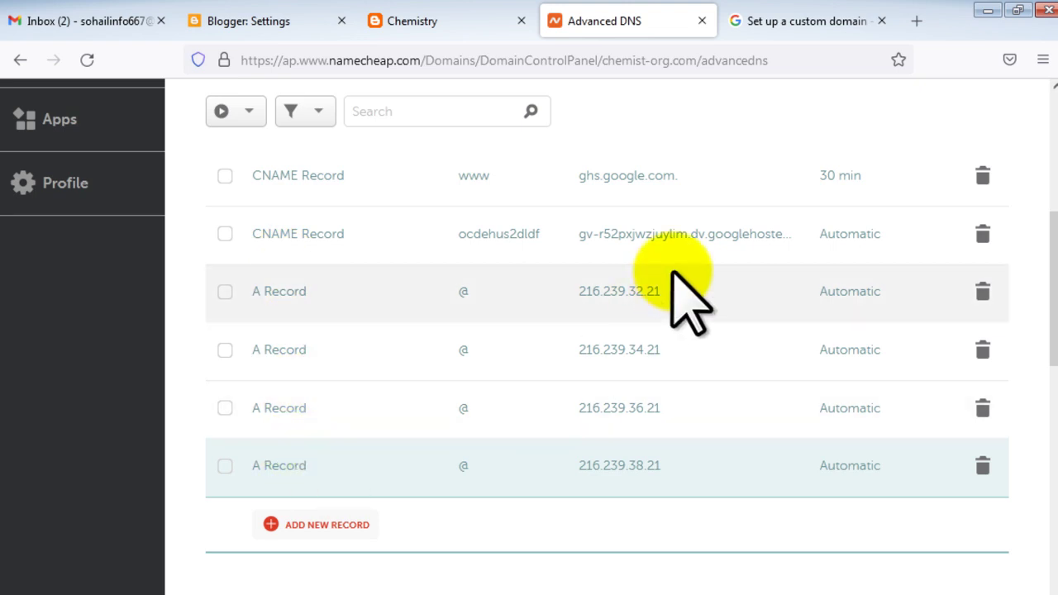
{"action": "left_click", "coordinate": [755, 7]}
{"action": "left_click", "coordinate": [181, 430]}
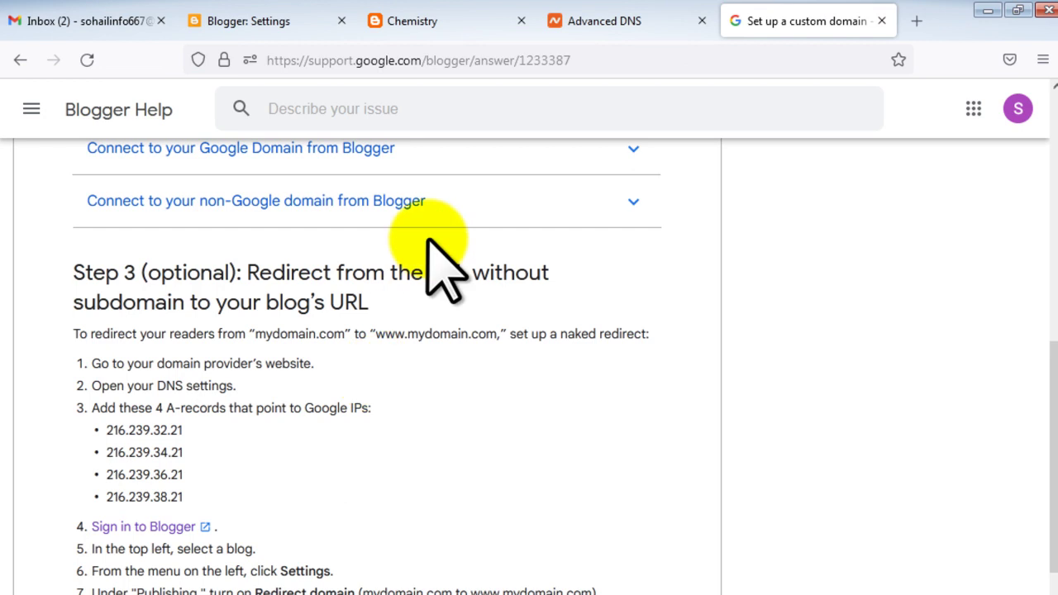
{"action": "scroll", "coordinate": [428, 239], "scroll_direction": "up", "scroll_amount": 10}
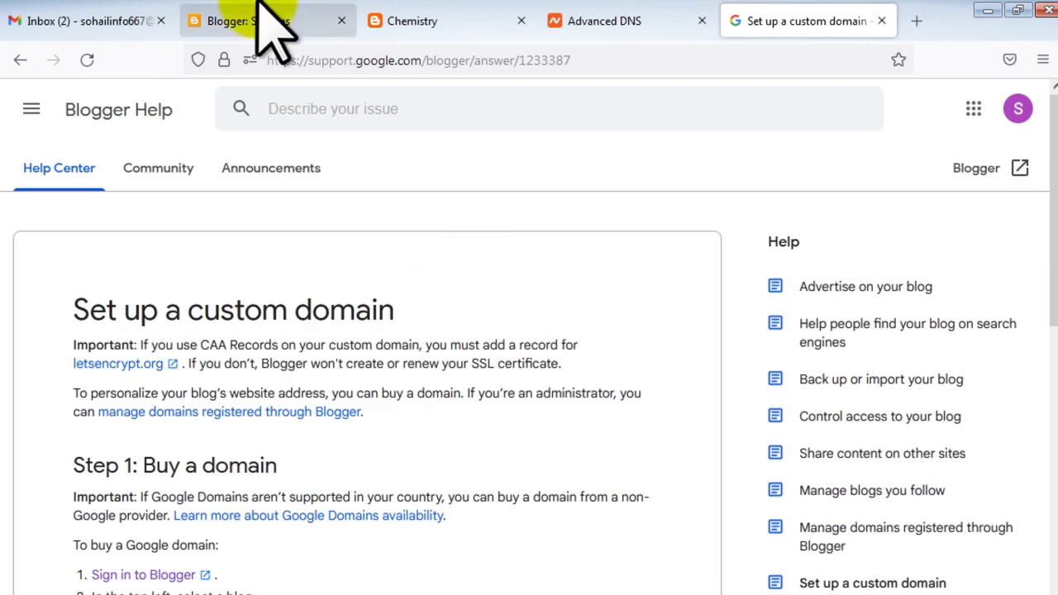
{"action": "left_click", "coordinate": [259, 4]}
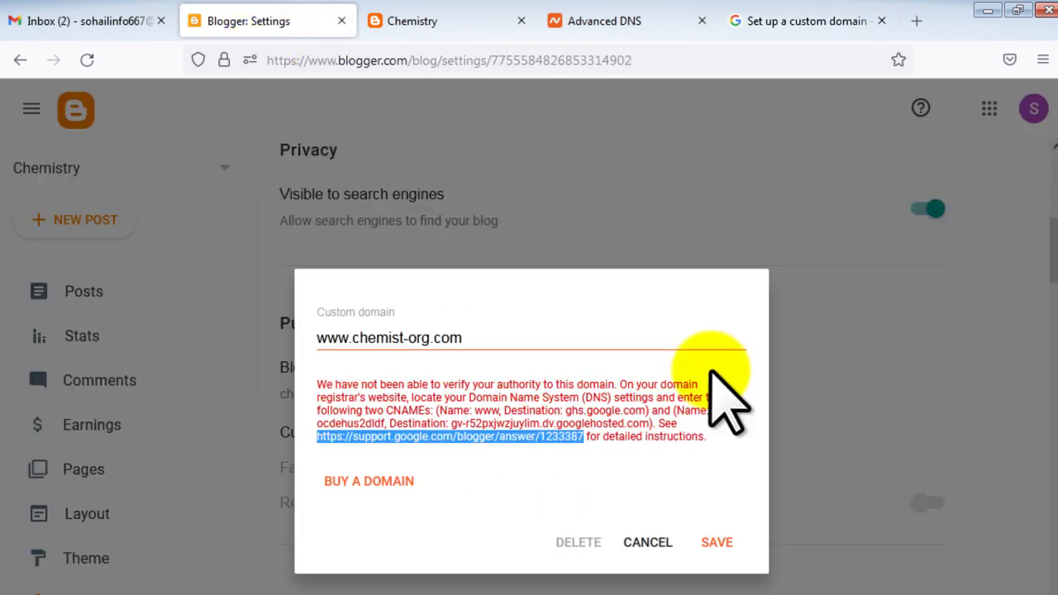
{"action": "left_click", "coordinate": [715, 543]}
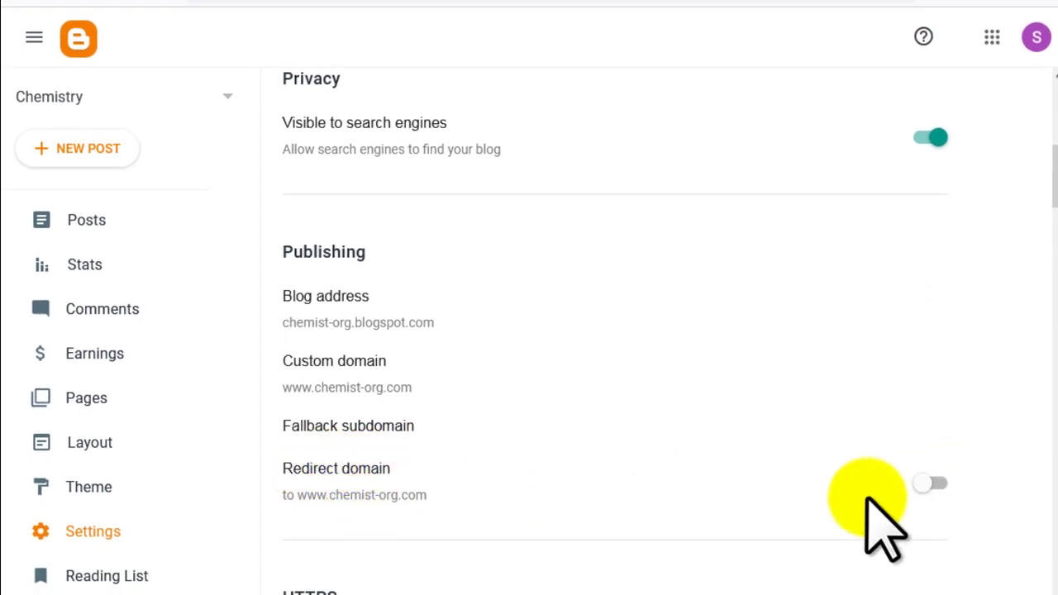
{"action": "left_click", "coordinate": [937, 482]}
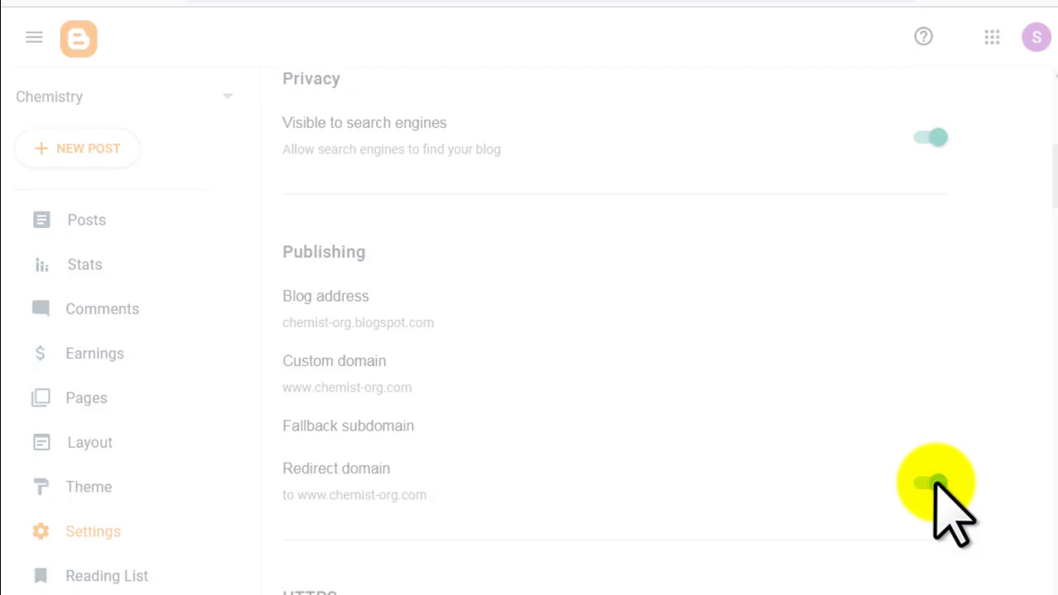
{"action": "scroll", "coordinate": [941, 484], "scroll_direction": "down", "scroll_amount": 3}
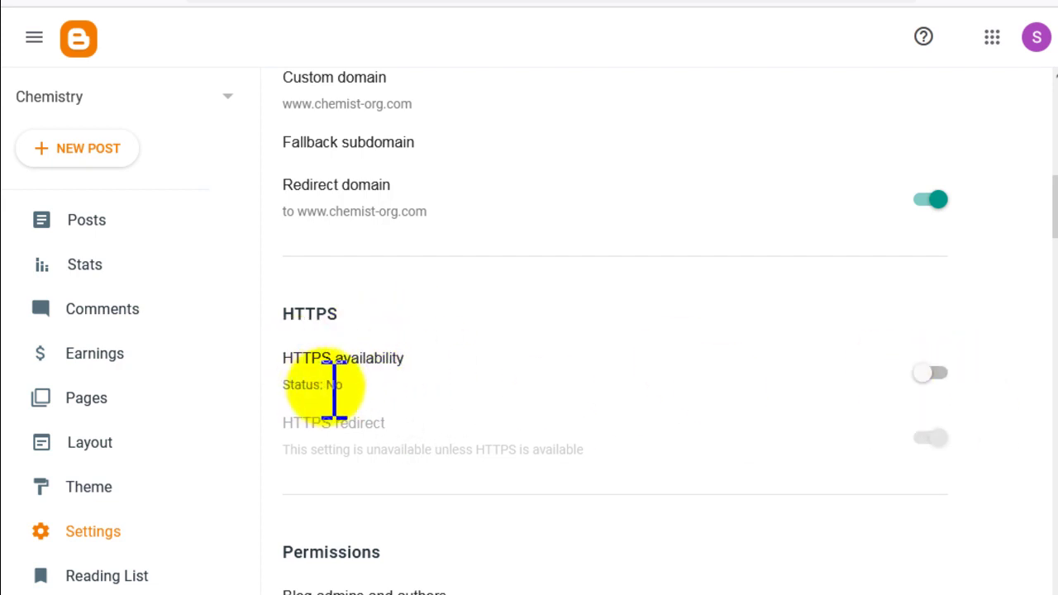
{"action": "left_click", "coordinate": [927, 373]}
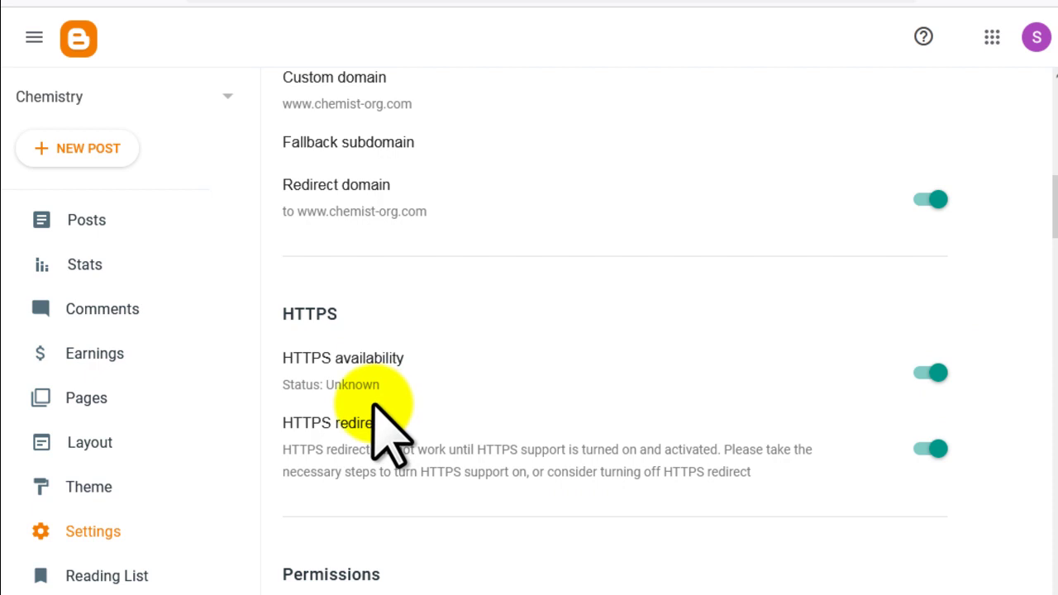
{"action": "scroll", "coordinate": [385, 425], "scroll_direction": "up", "scroll_amount": 3}
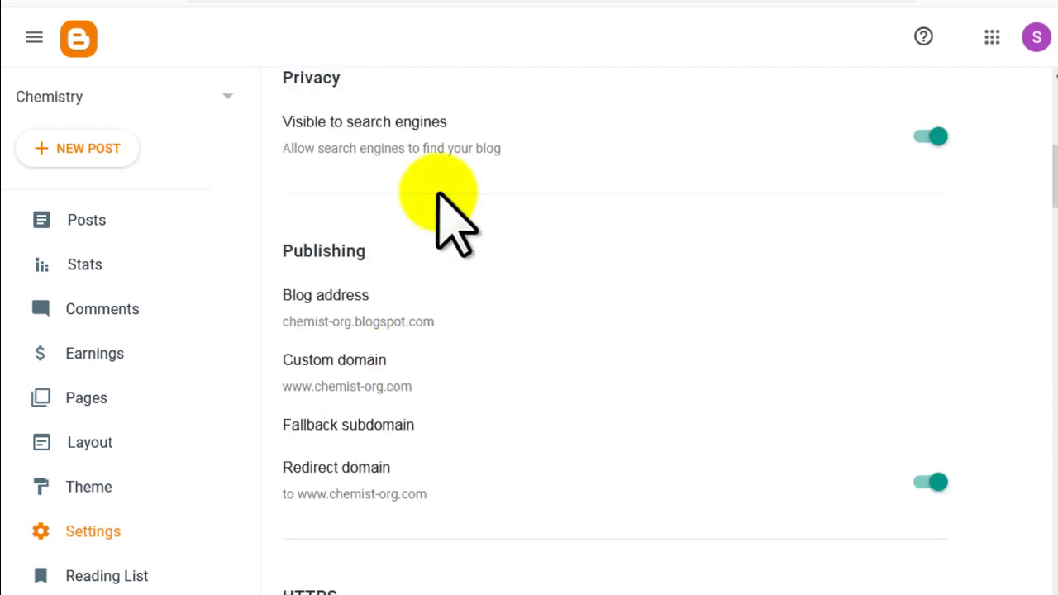
{"action": "left_click", "coordinate": [405, 299]}
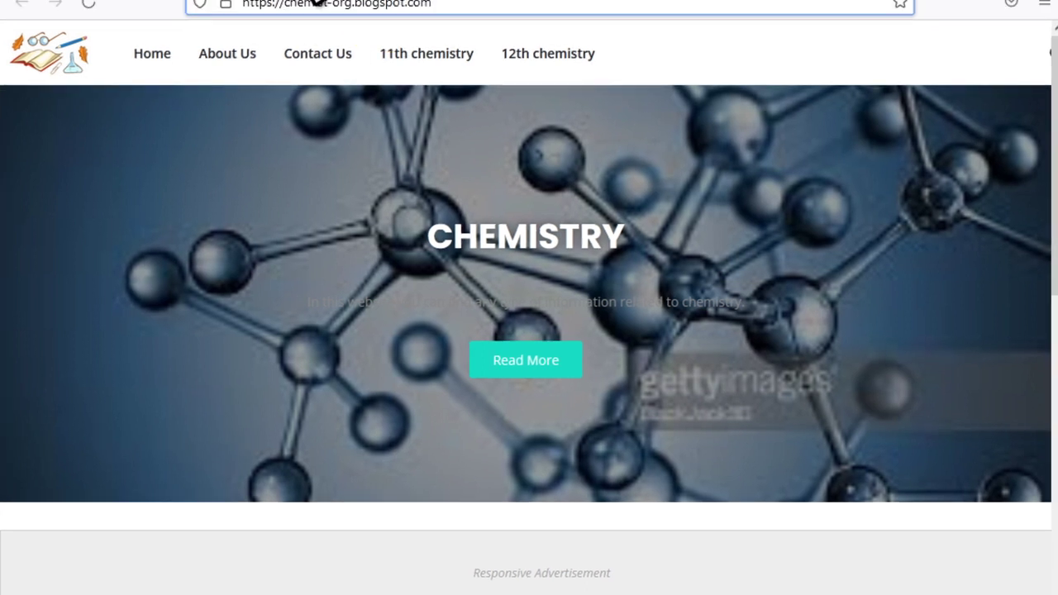
{"action": "left_click", "coordinate": [248, 21]}
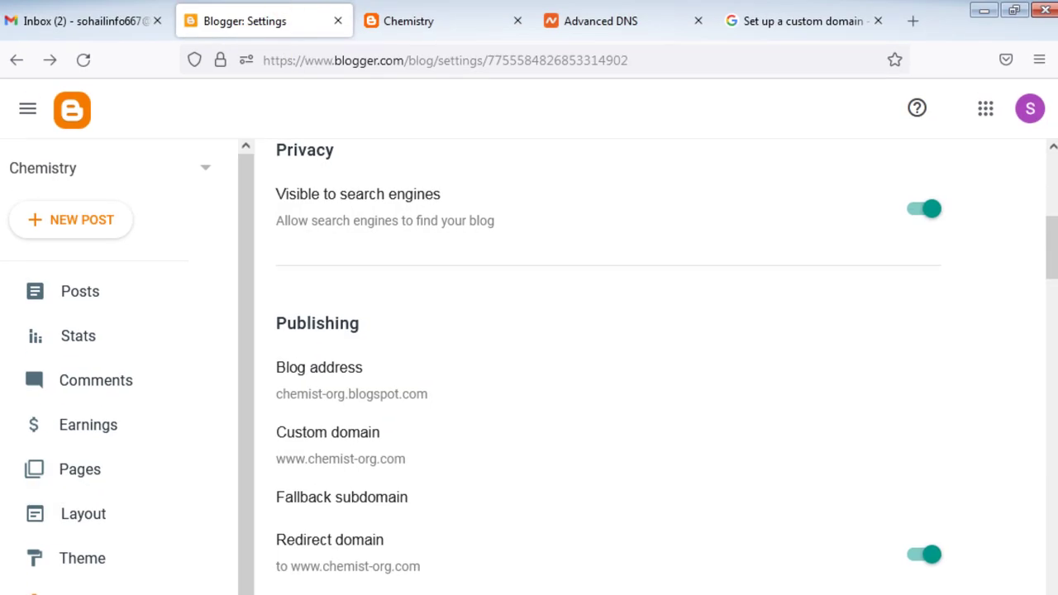
{"action": "left_click", "coordinate": [347, 566]}
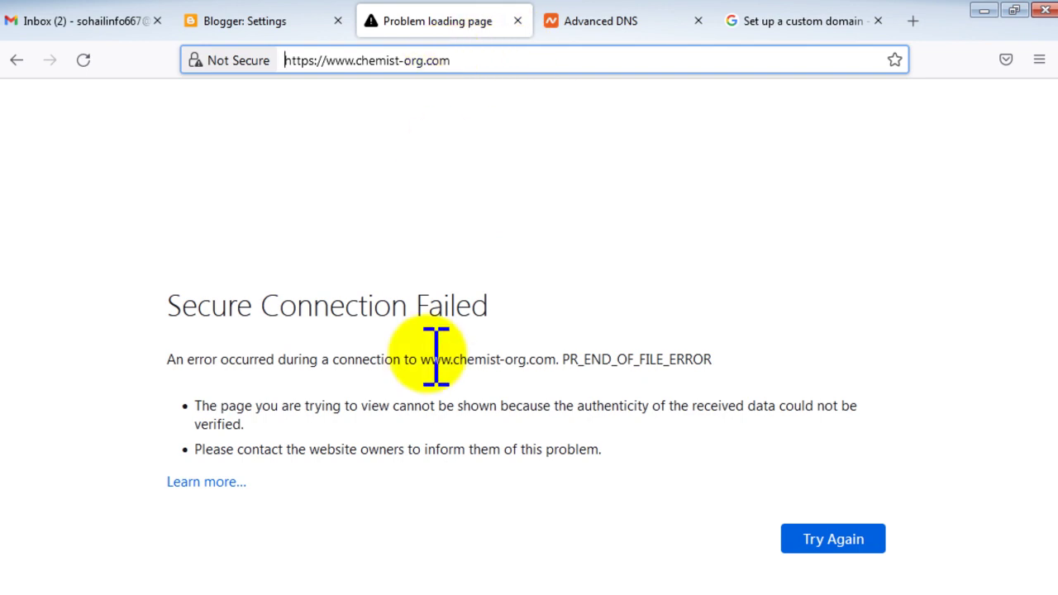
{"action": "left_click", "coordinate": [283, 18]}
{"action": "scroll", "coordinate": [484, 354], "scroll_direction": "up", "scroll_amount": 5}
{"action": "scroll", "coordinate": [488, 347], "scroll_direction": "up", "scroll_amount": 2}
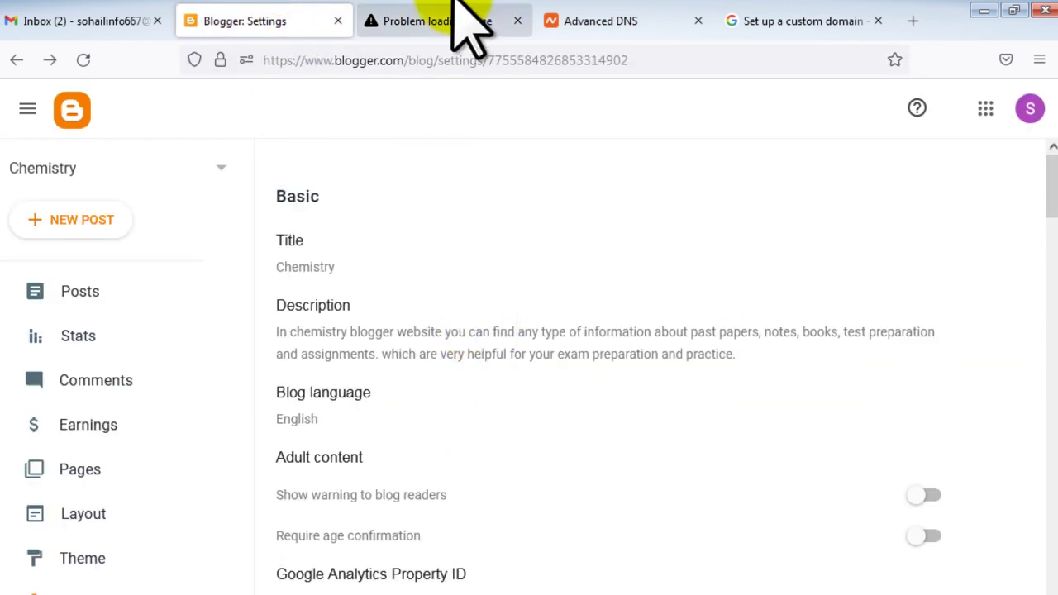
{"action": "left_click", "coordinate": [442, 21]}
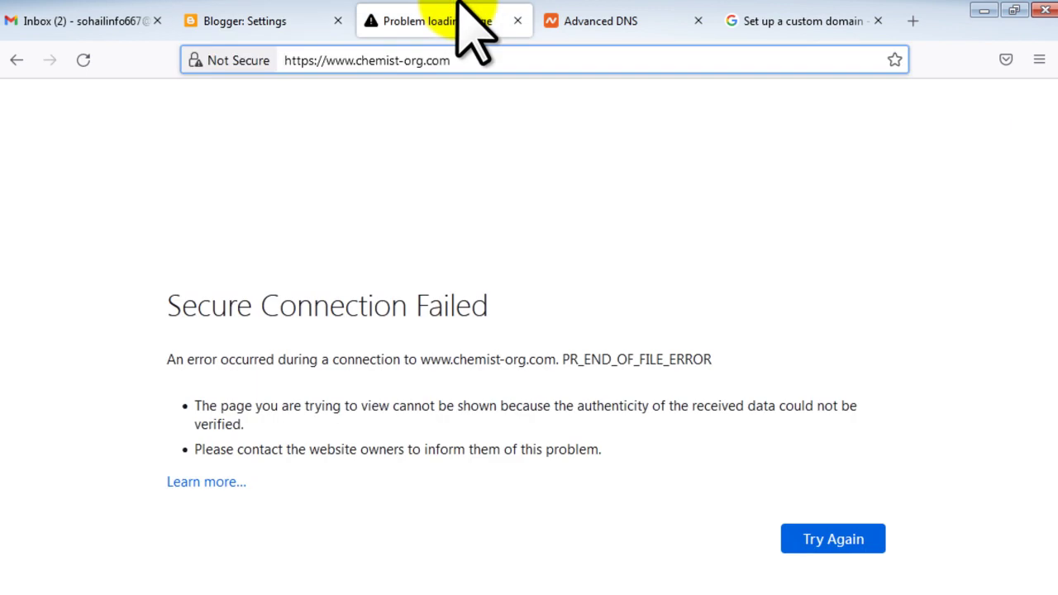
{"action": "left_click", "coordinate": [83, 59]}
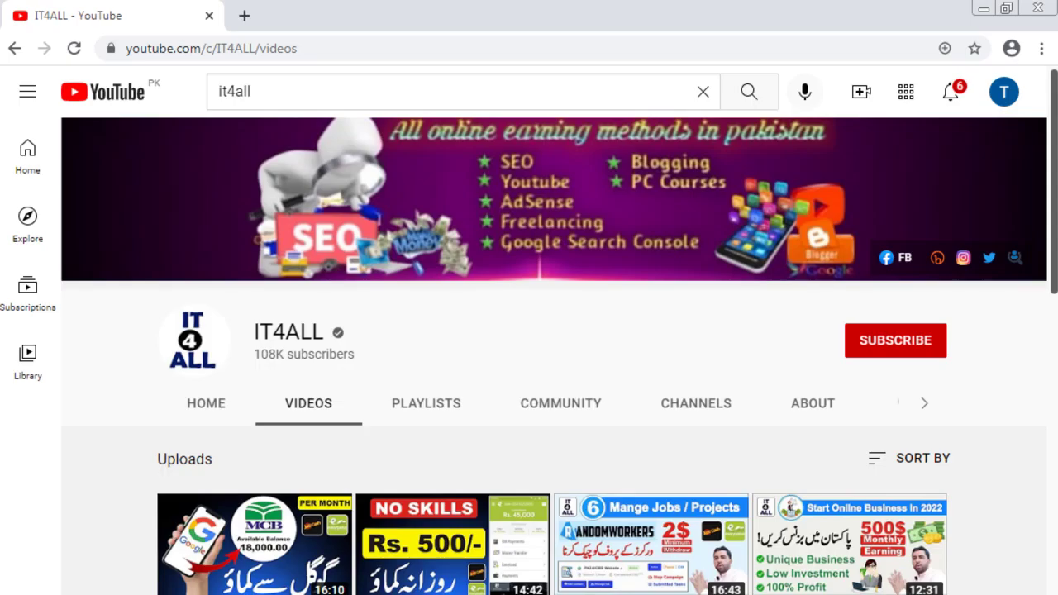
Step: Browse the IT4ALL YouTube channel's playlists and find the NameCheap playlist under Domain & Hosting
{"action": "left_click", "coordinate": [447, 413]}
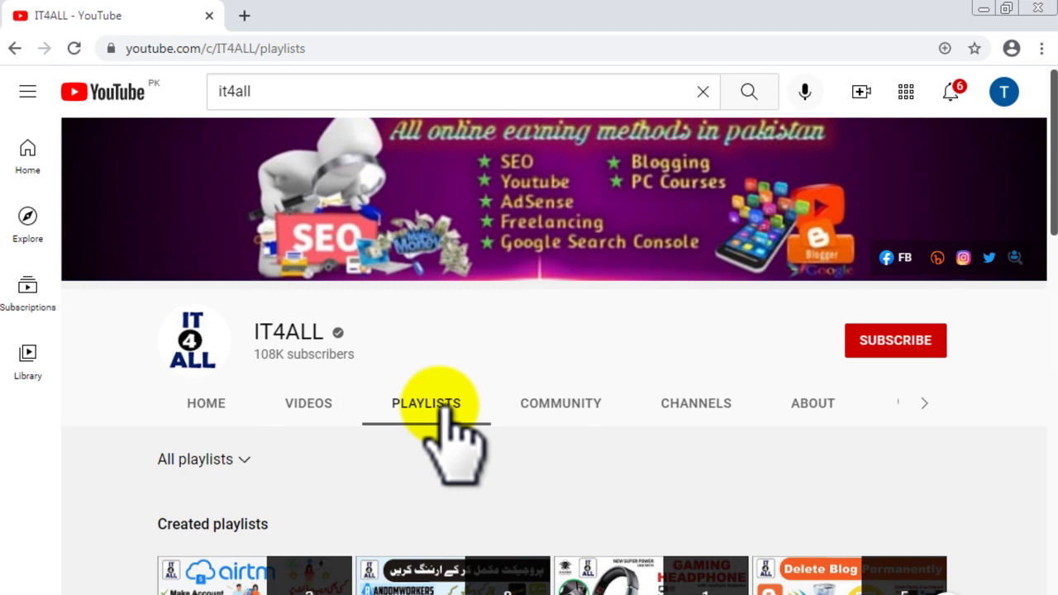
{"action": "scroll", "coordinate": [447, 411], "scroll_direction": "down", "scroll_amount": 1}
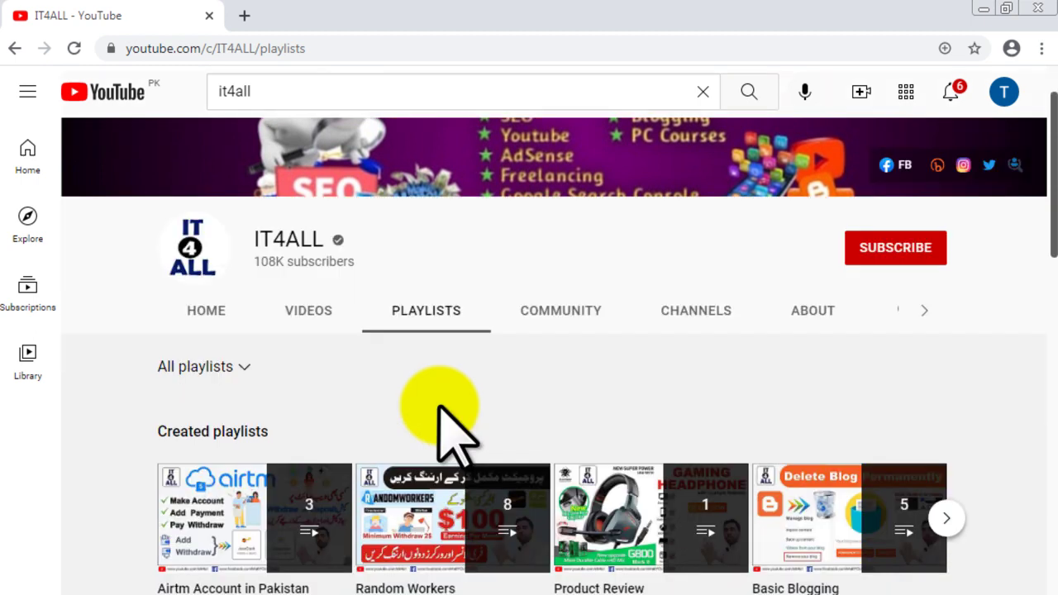
{"action": "scroll", "coordinate": [442, 410], "scroll_direction": "down", "scroll_amount": 4}
{"action": "scroll", "coordinate": [444, 407], "scroll_direction": "down", "scroll_amount": 3}
{"action": "scroll", "coordinate": [446, 409], "scroll_direction": "down", "scroll_amount": 4}
{"action": "scroll", "coordinate": [212, 354], "scroll_direction": "down", "scroll_amount": 1}
{"action": "scroll", "coordinate": [202, 325], "scroll_direction": "down", "scroll_amount": 2}
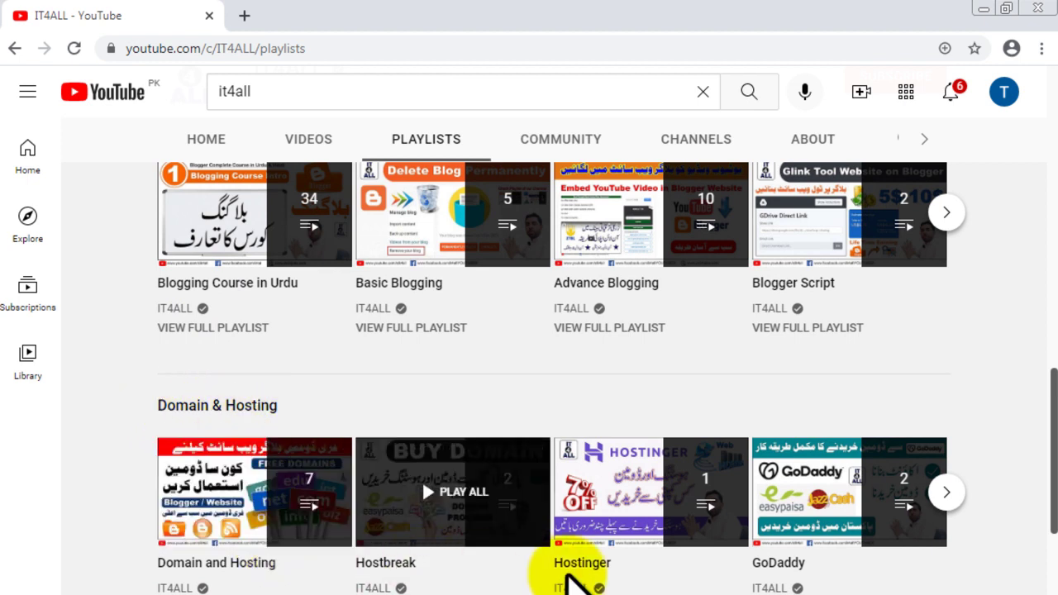
{"action": "left_click", "coordinate": [946, 492]}
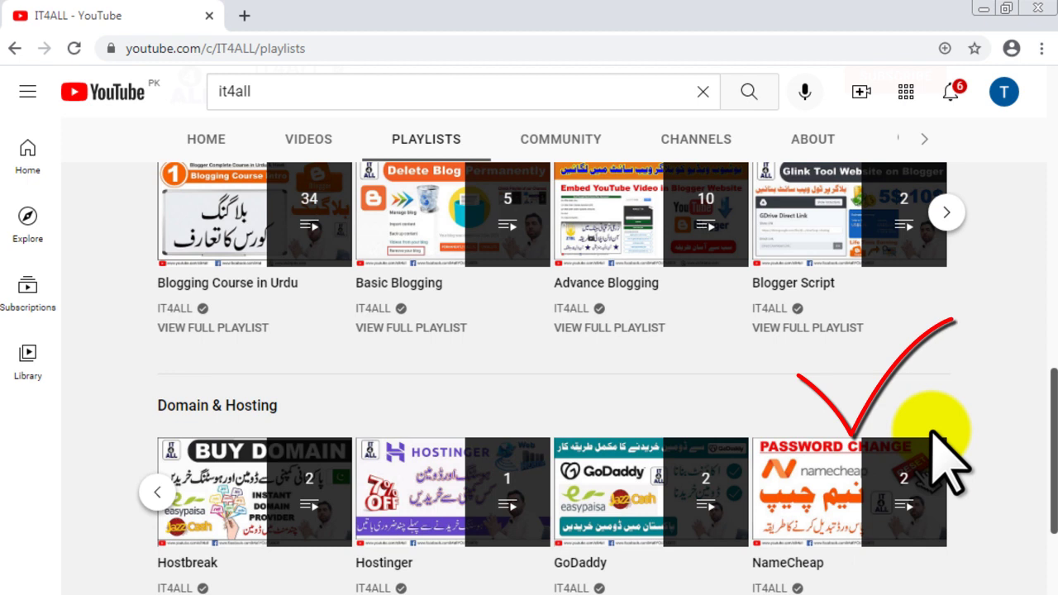
{"action": "scroll", "coordinate": [934, 430], "scroll_direction": "up", "scroll_amount": 10}
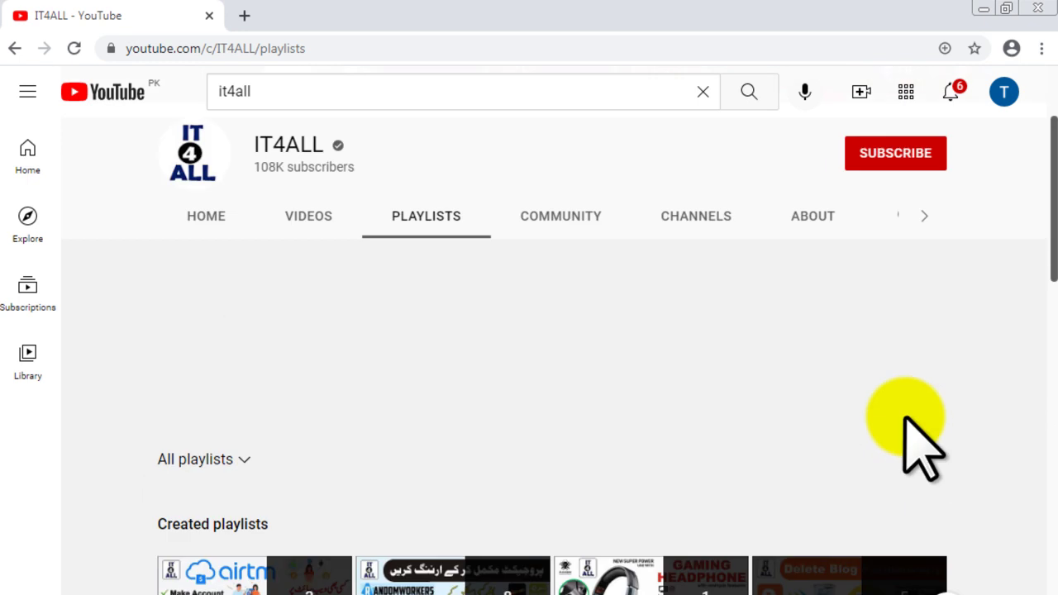